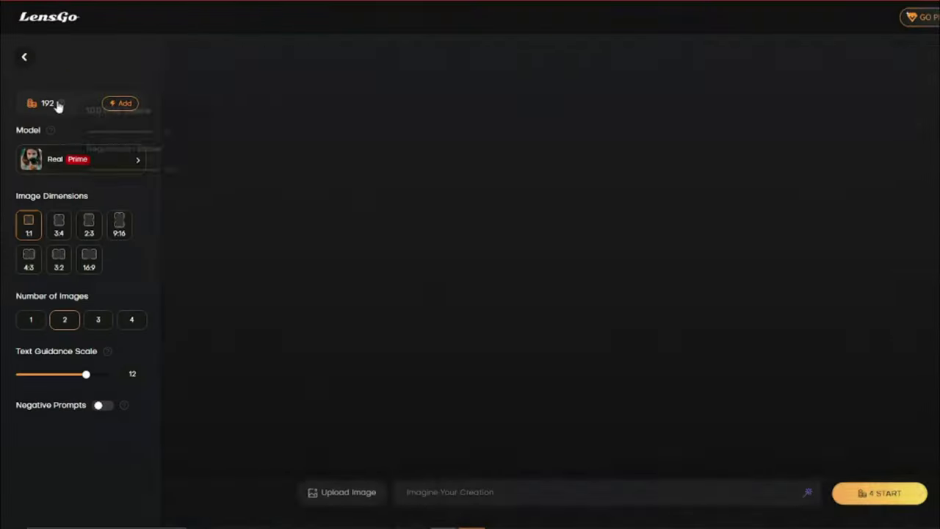
pyautogui.click(81, 158)
pyautogui.scroll(-3, 290, 294)
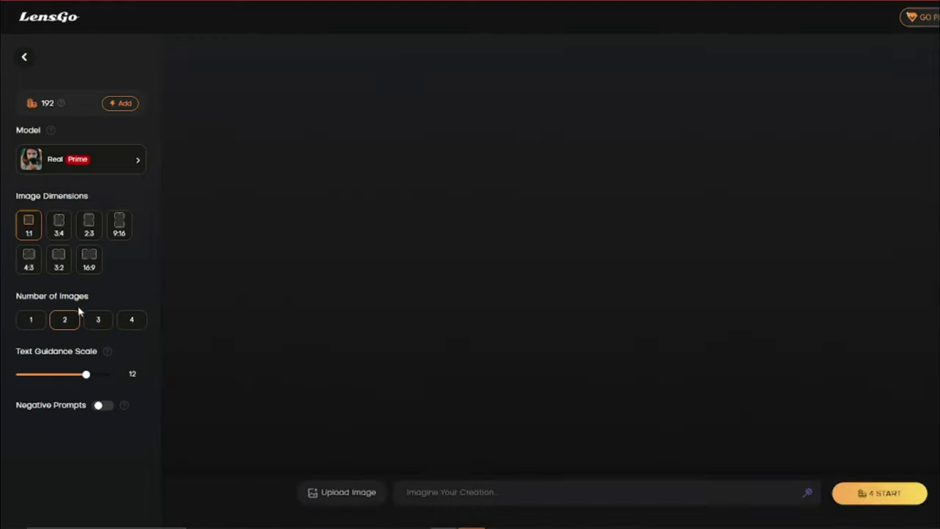
pyautogui.click(101, 405)
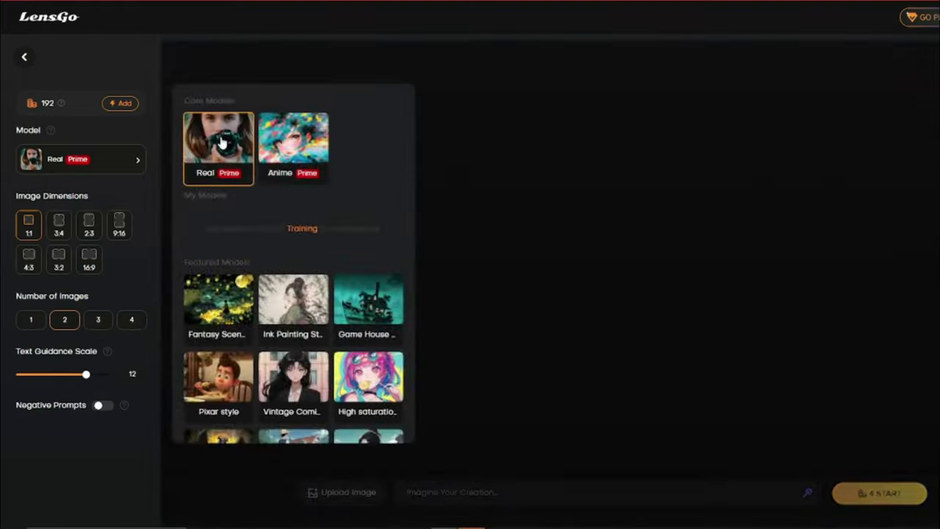
pyautogui.click(497, 242)
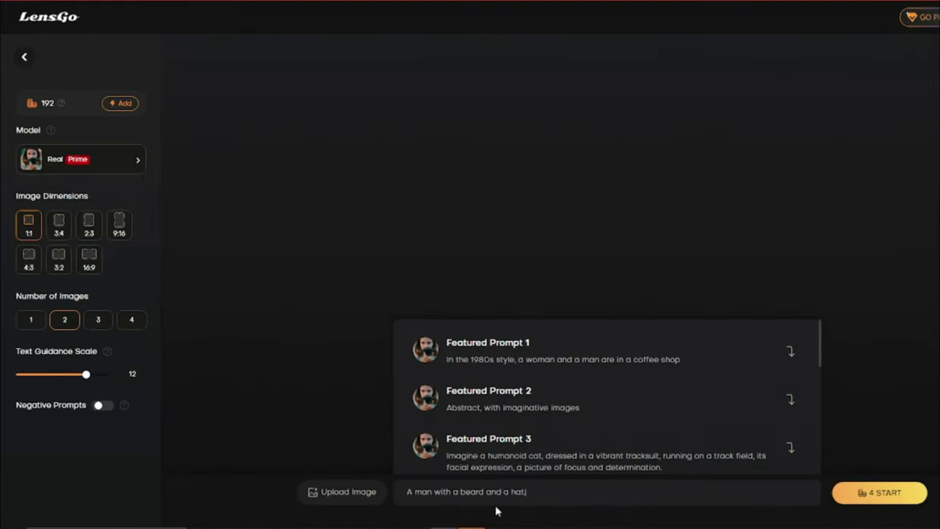
pyautogui.click(102, 405)
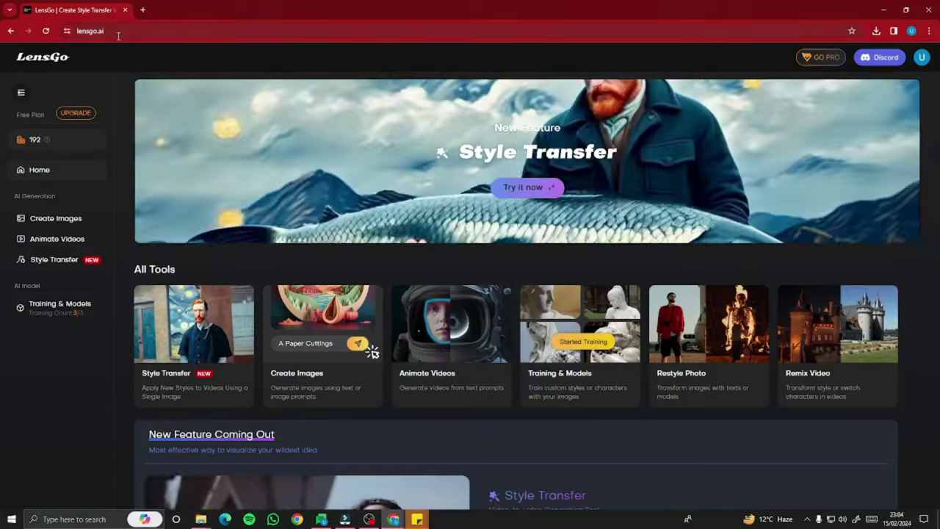
# Open the Create Images tool from the lensgo.ai home page.
pyautogui.click(118, 33)
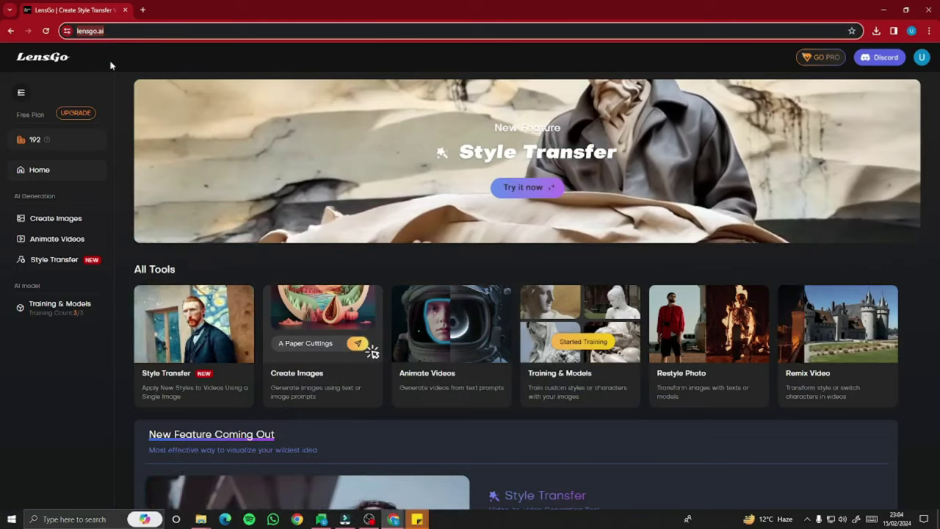
pyautogui.click(194, 106)
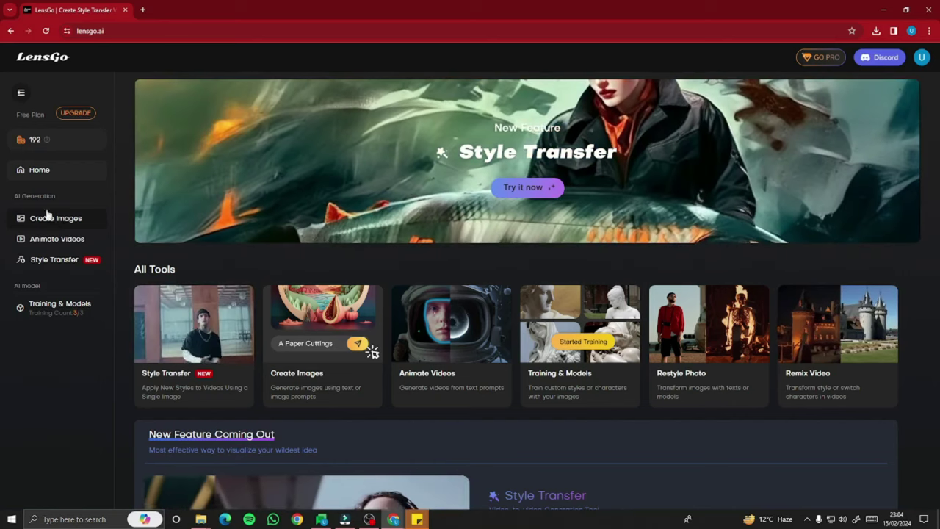
pyautogui.click(58, 224)
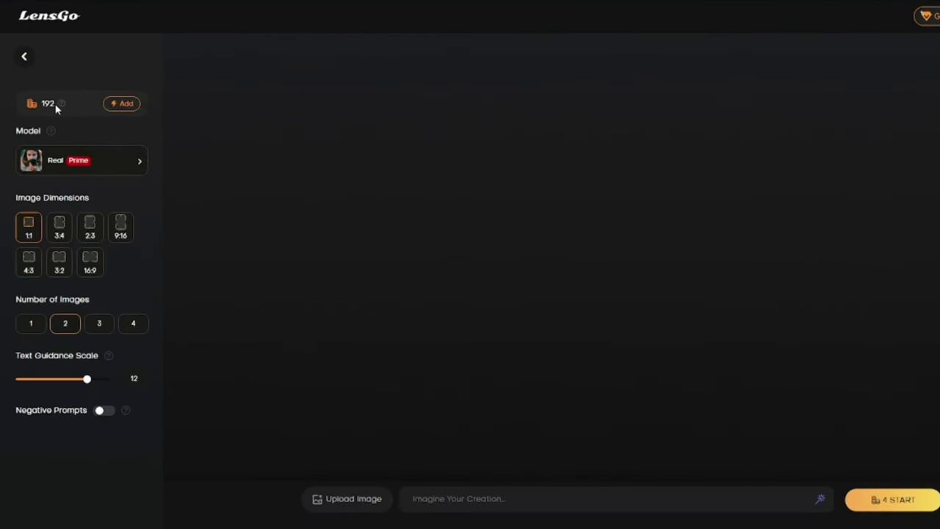
# Browse the core and featured image models and preview the default negative prompts.
pyautogui.click(92, 161)
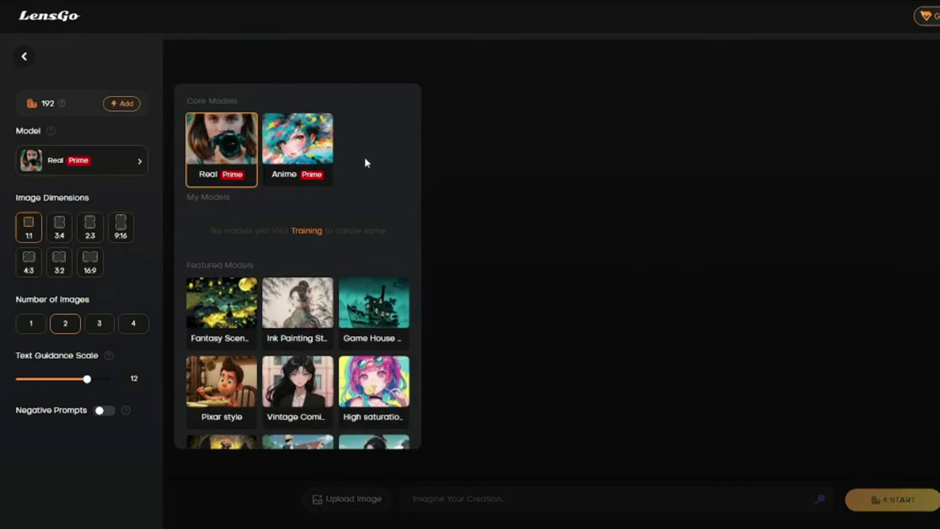
pyautogui.scroll(-3, 218, 270)
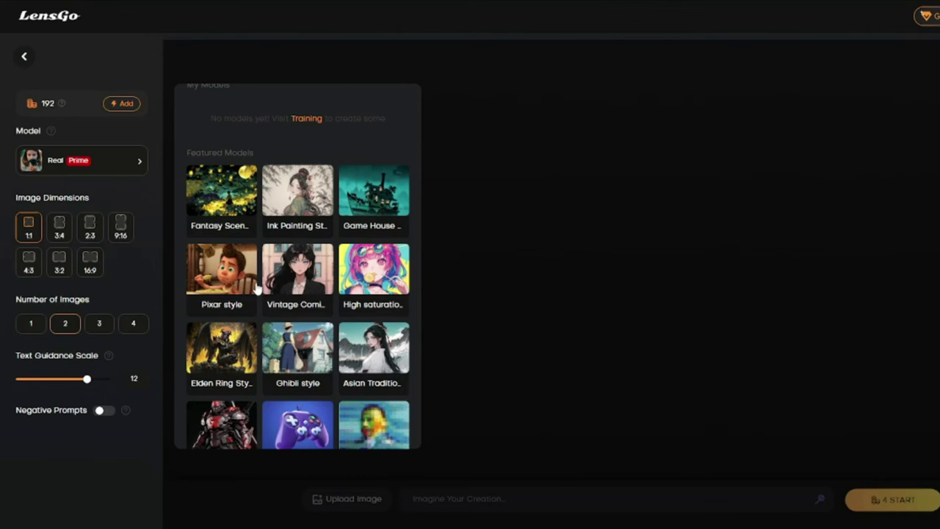
pyautogui.scroll(-5, 256, 290)
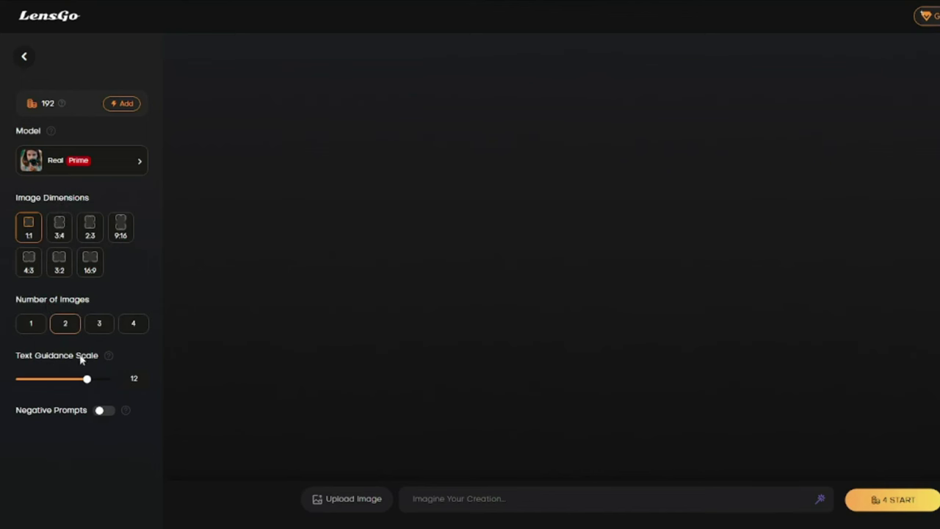
pyautogui.moveTo(87, 383)
pyautogui.mouseDown()
pyautogui.moveTo(31, 382)
pyautogui.moveTo(91, 387)
pyautogui.mouseUp()
pyautogui.click(101, 412)
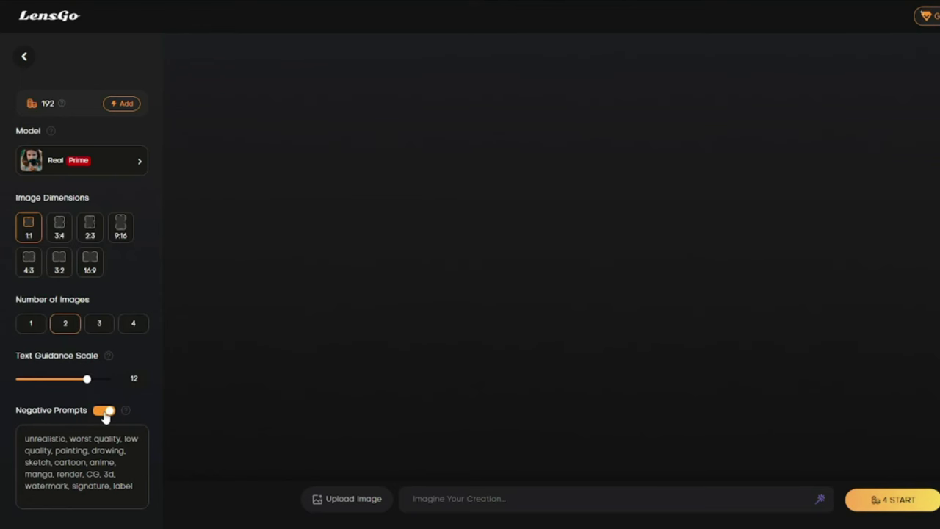
pyautogui.click(104, 411)
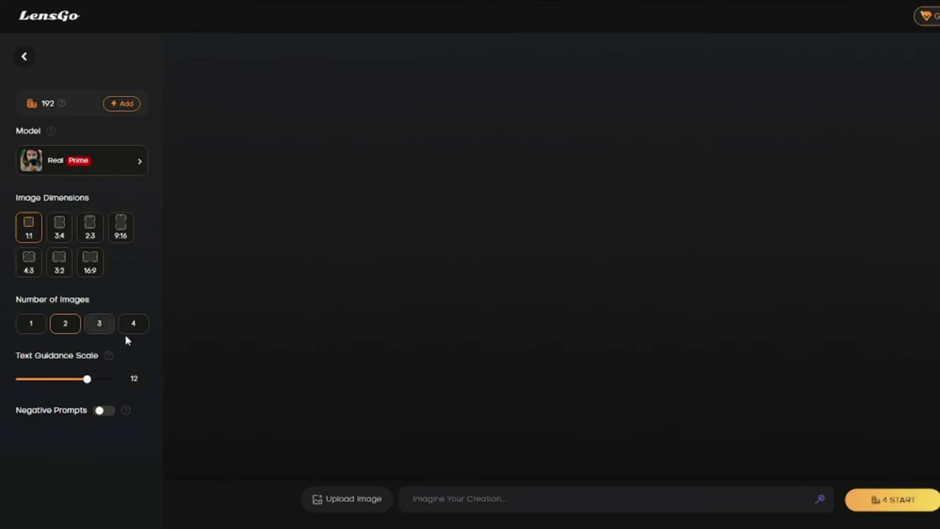
# Choose the Real core model and enter the prompt "A man with a beard and a hat.".
pyautogui.click(86, 166)
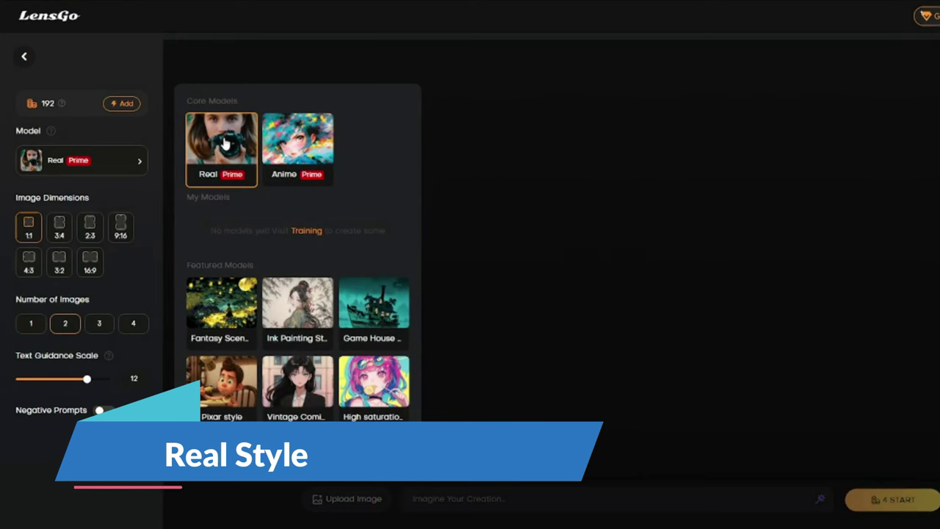
pyautogui.click(223, 139)
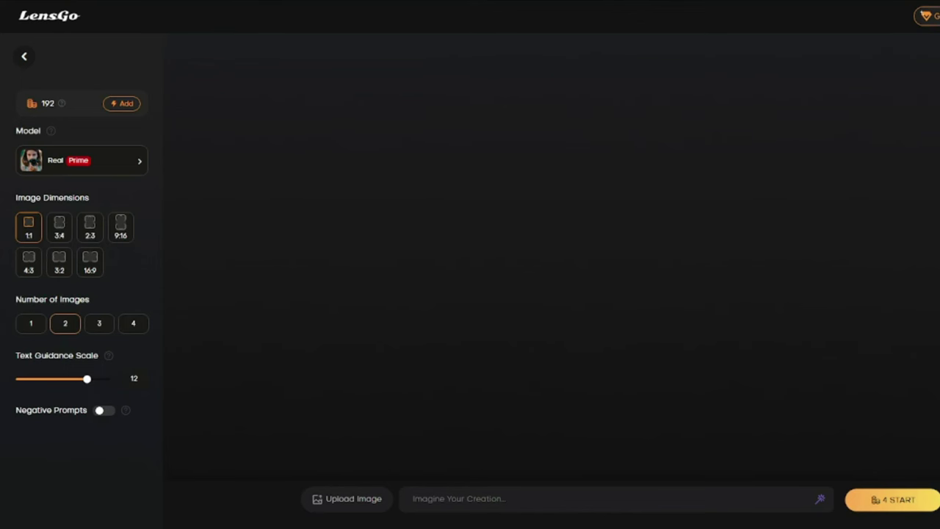
pyautogui.click(505, 500)
pyautogui.write('A man with a beard and a hat.')
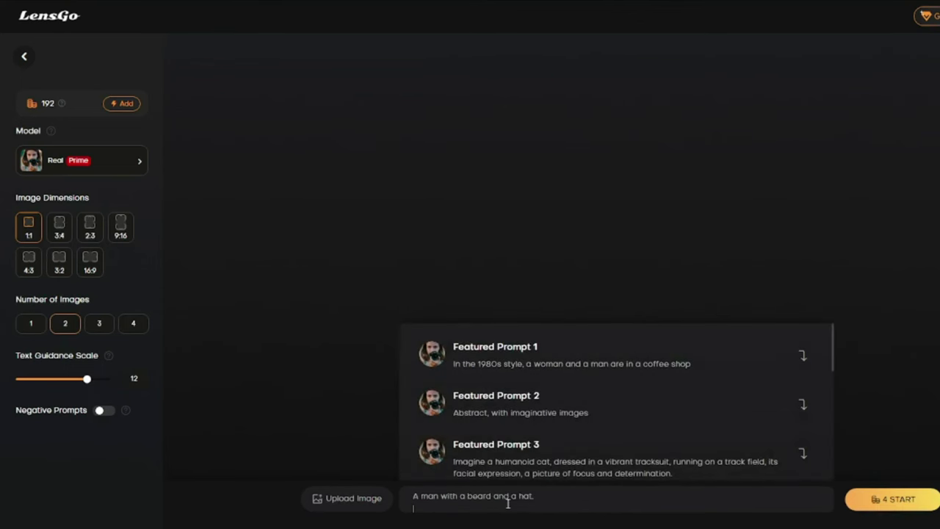
pyautogui.press('BackSpace')
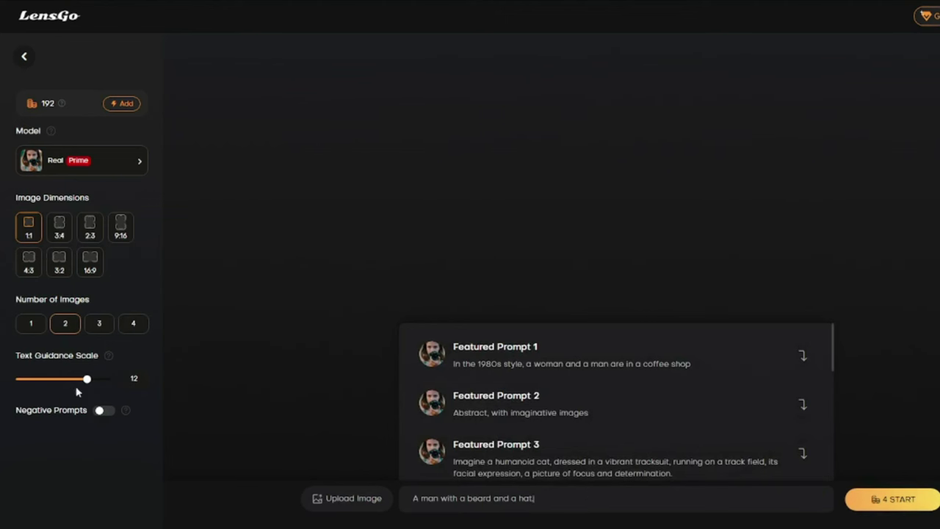
# Generate the images with the text guidance scale at 13 and negative prompts enabled.
pyautogui.moveTo(88, 383); pyautogui.dragTo(94, 381)
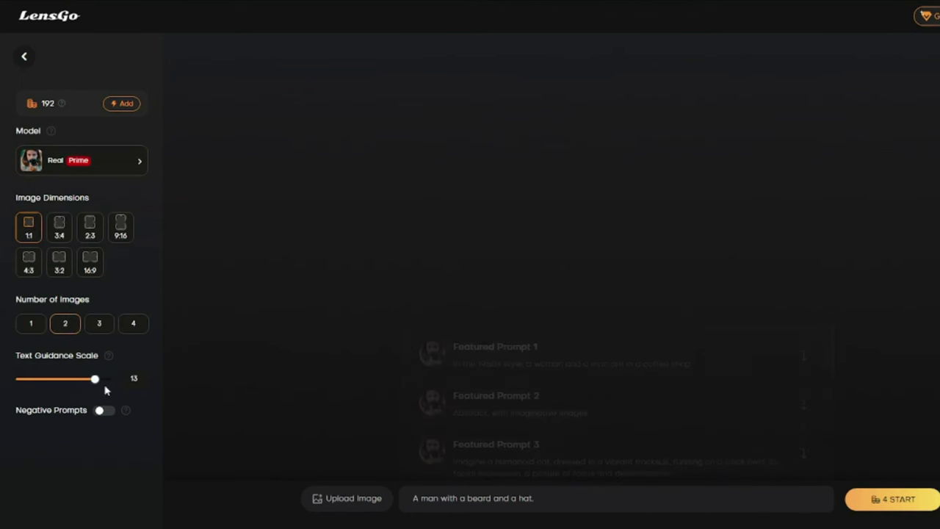
pyautogui.click(109, 413)
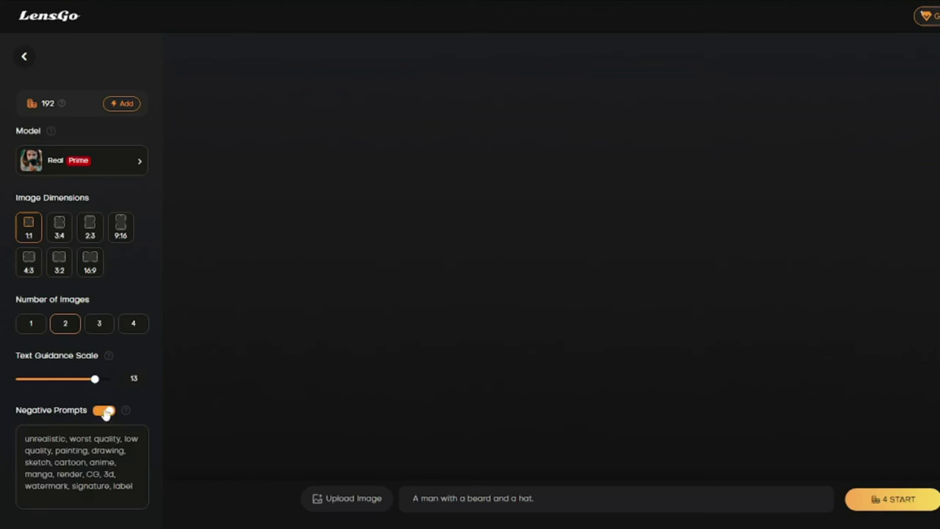
pyautogui.click(897, 502)
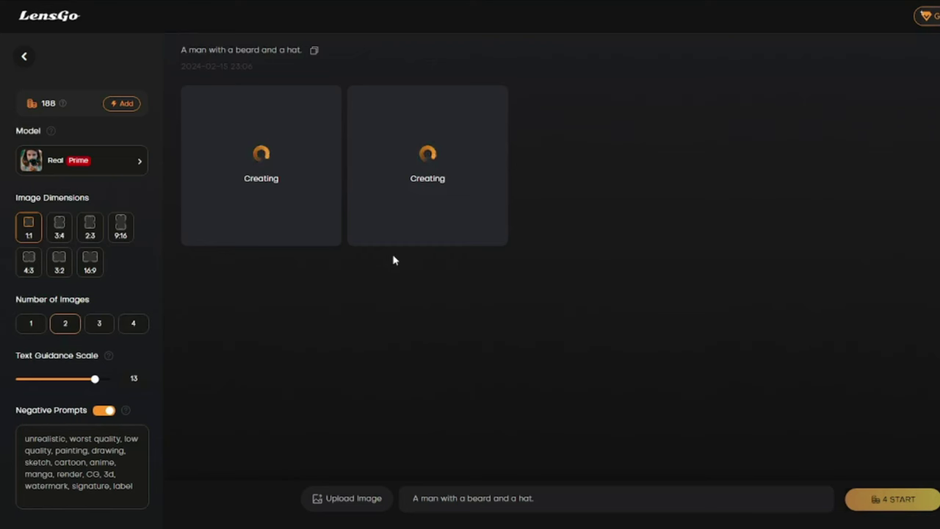
# View both generated images of the bearded man at enlarged size.
pyautogui.click(319, 189)
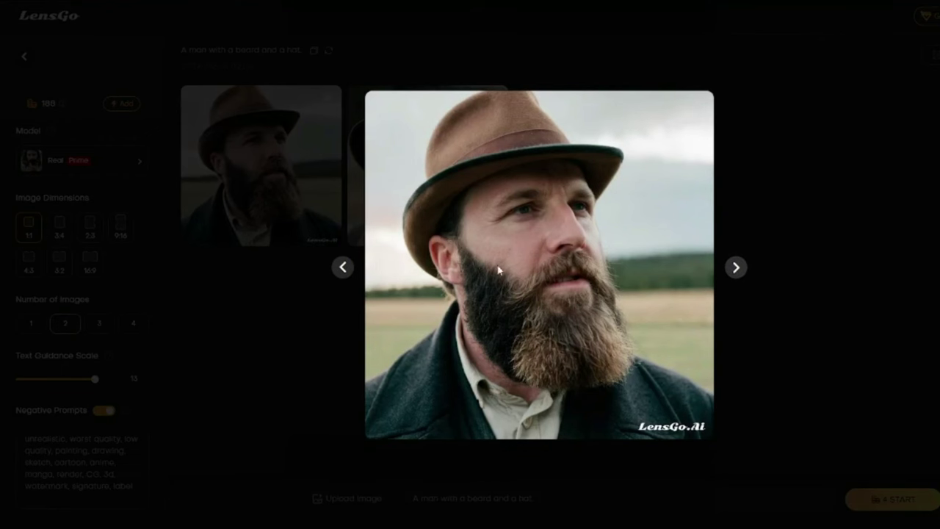
pyautogui.click(735, 268)
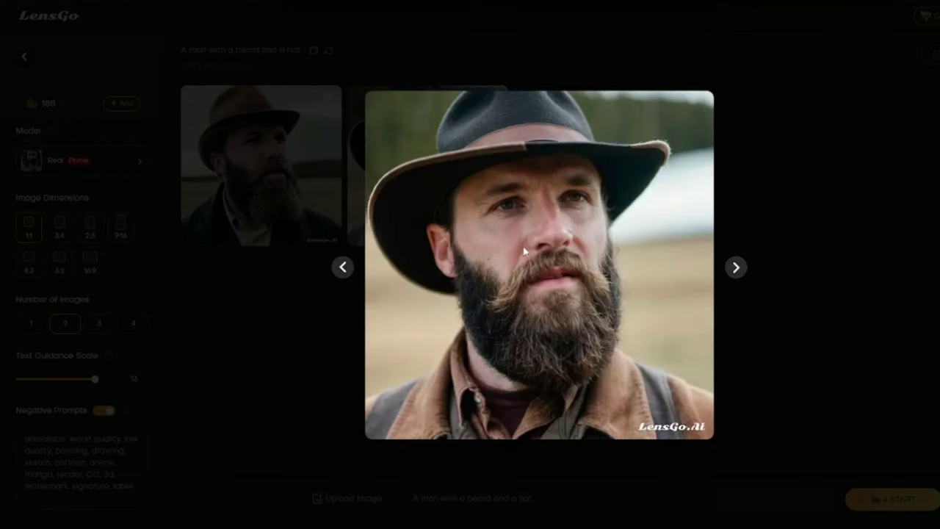
pyautogui.click(344, 269)
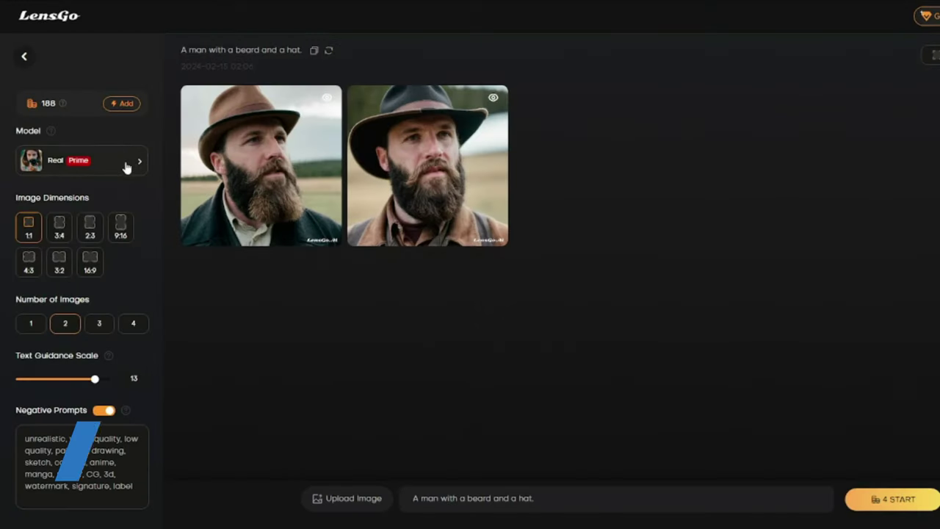
# Generate 16:9 images with the Anime core model from the prompt "A schoolgirl with a magical wand.".
pyautogui.click(126, 163)
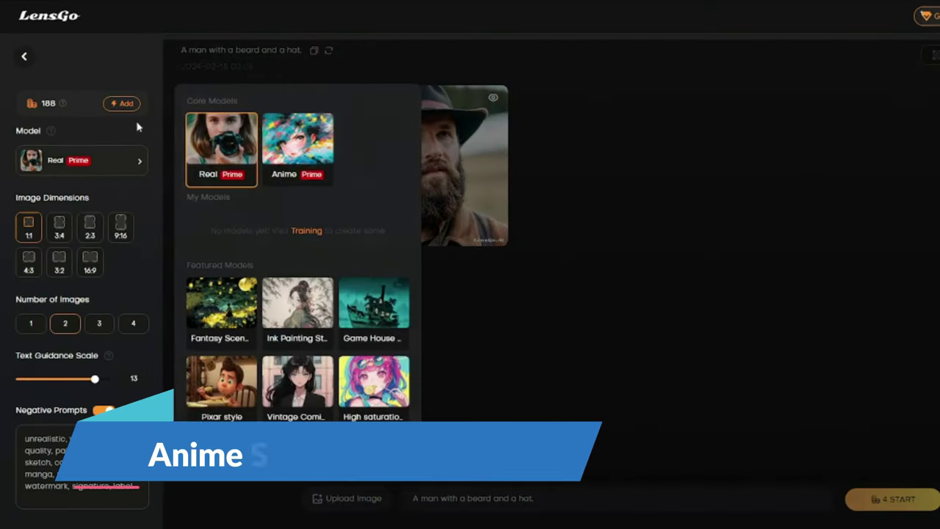
pyautogui.click(287, 155)
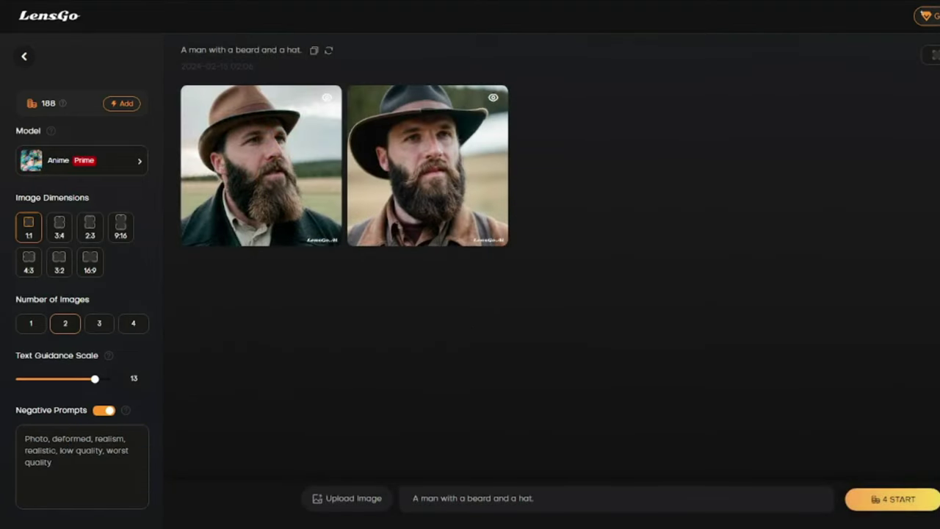
pyautogui.hotkey('ctrl', 'a')
pyautogui.write('A schoolgirl with a magical wand')
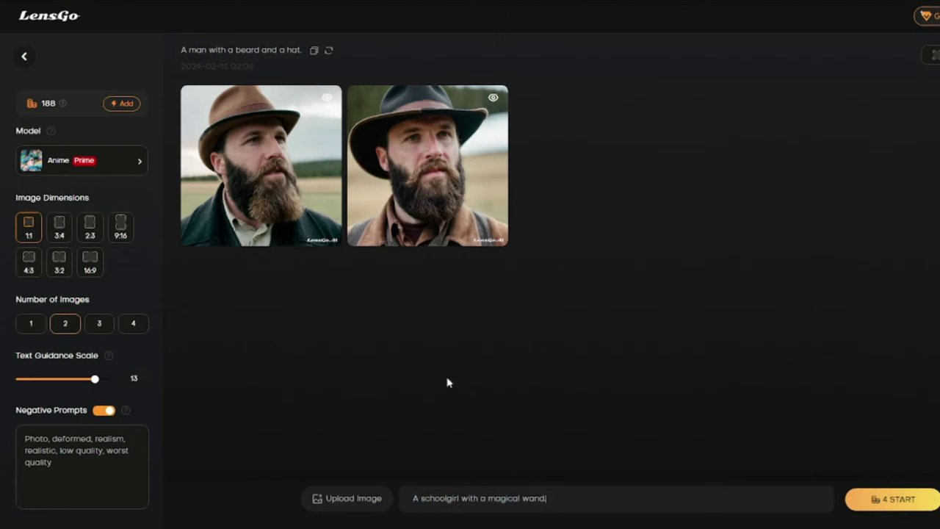
pyautogui.write(',')
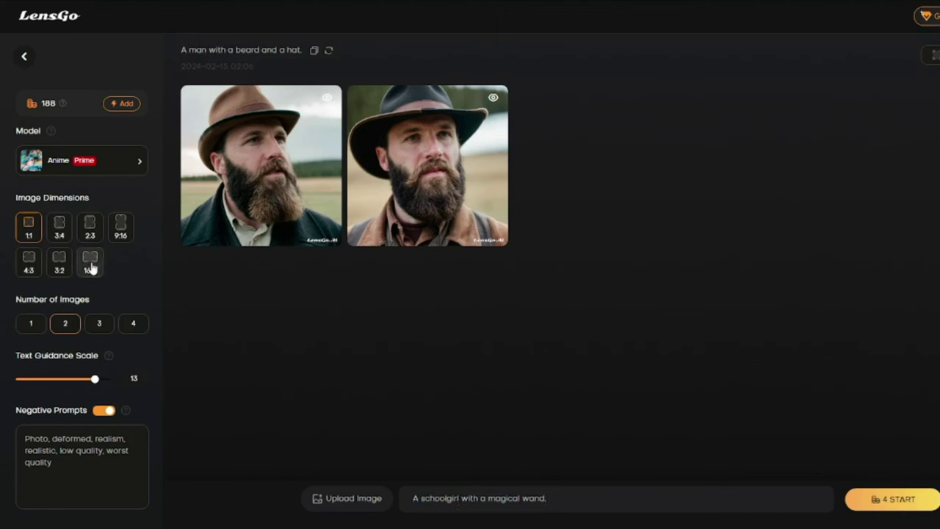
pyautogui.click(91, 262)
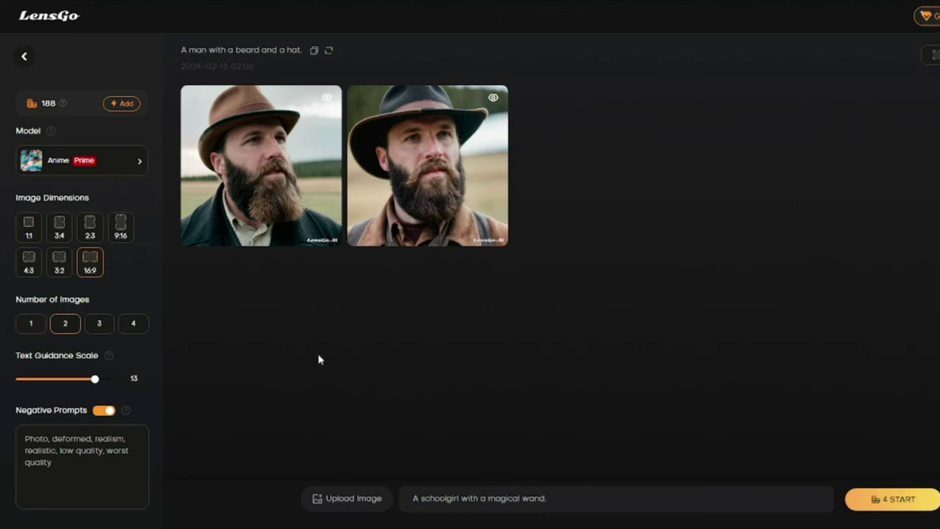
pyautogui.click(928, 502)
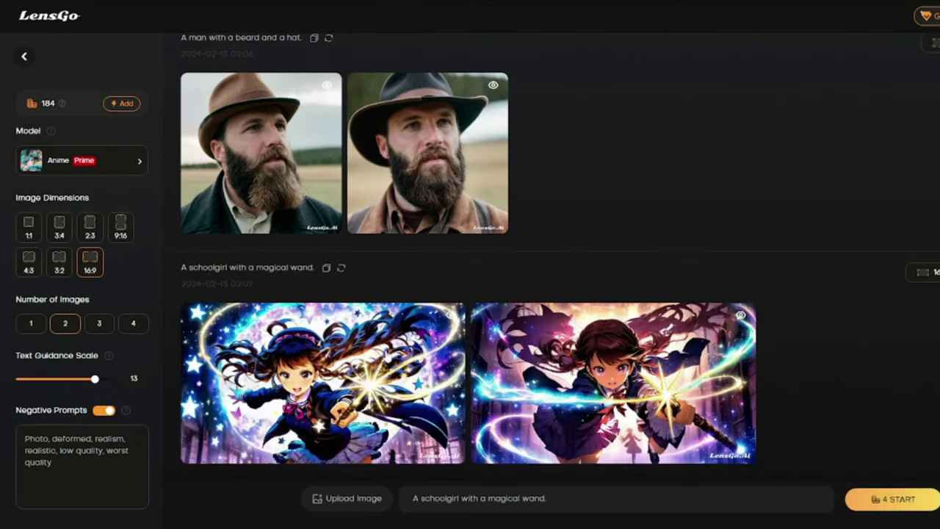
# View both generated schoolgirl images at enlarged size, then return to the results.
pyautogui.click(411, 377)
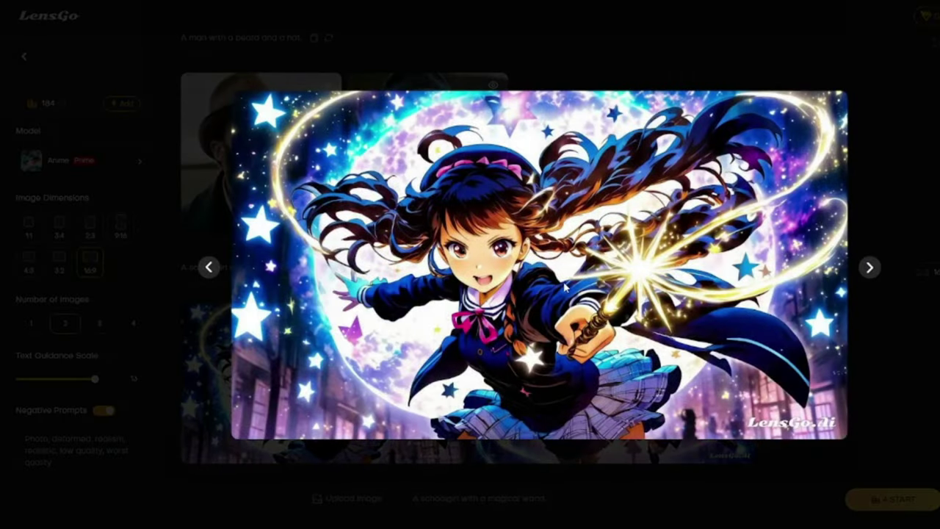
pyautogui.click(869, 267)
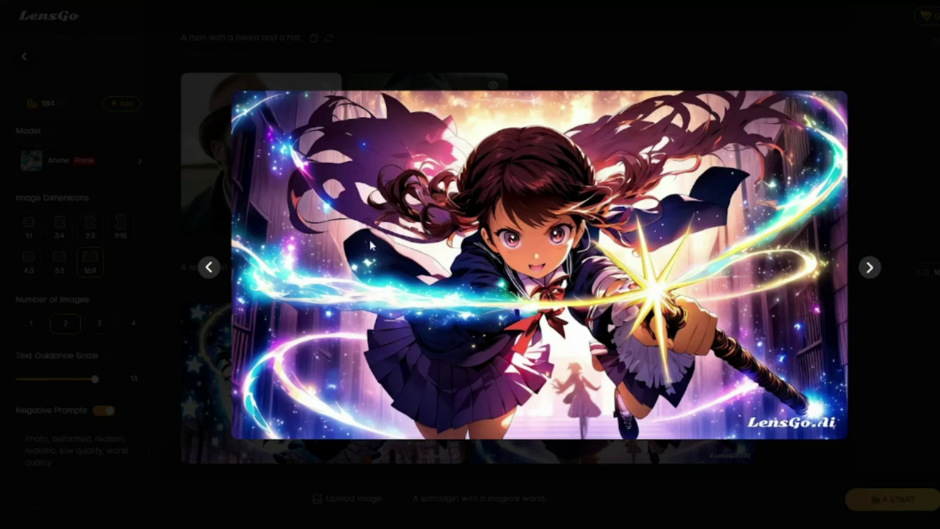
pyautogui.click(209, 267)
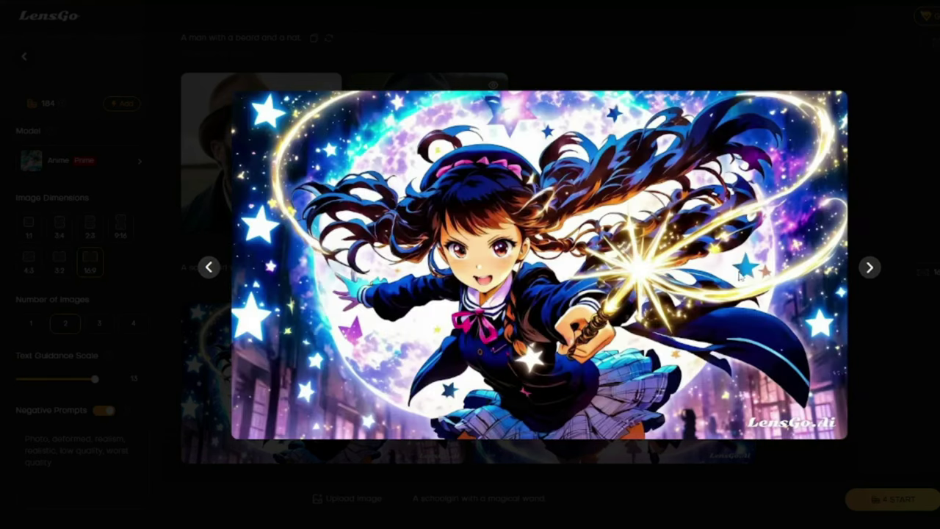
pyautogui.click(907, 233)
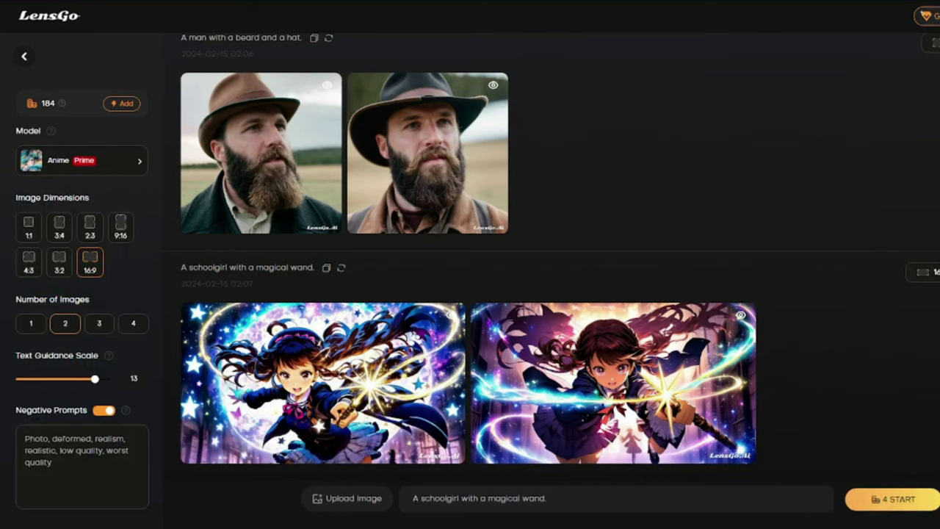
# Switch to the Fantasy Scenes featured model and set its strength to 0.82.
pyautogui.click(139, 161)
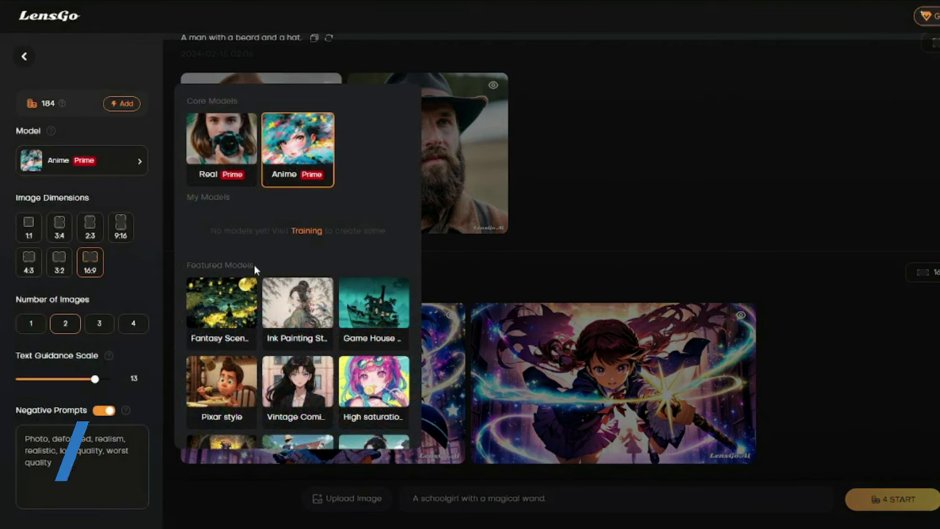
pyautogui.click(237, 313)
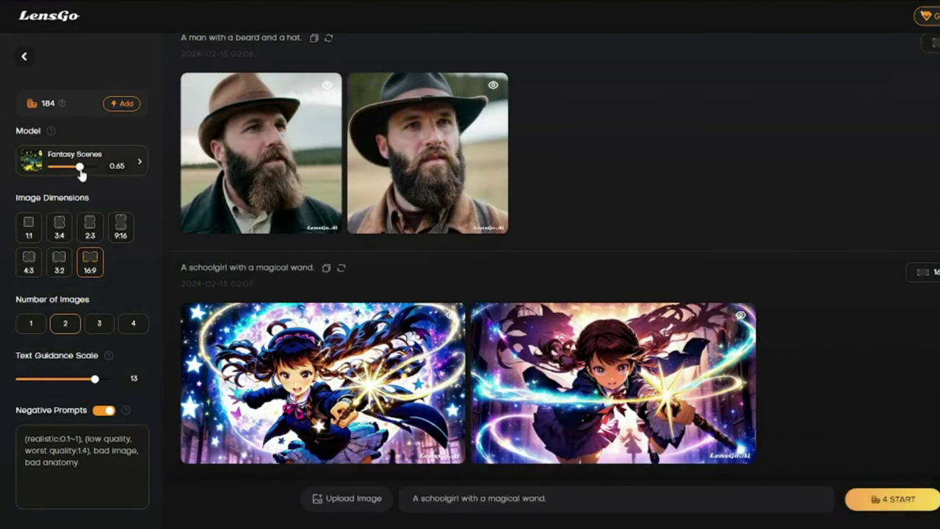
pyautogui.moveTo(81, 170); pyautogui.dragTo(90, 172)
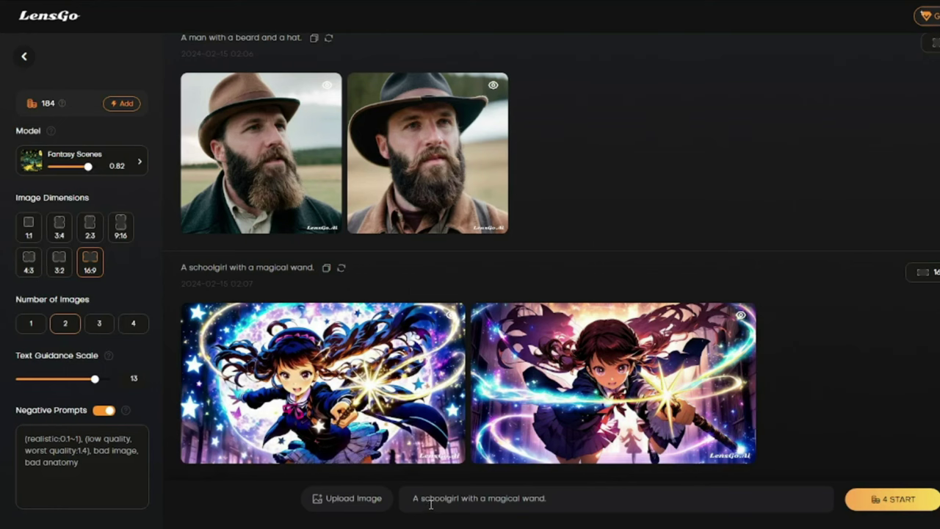
# Replace the prompt with "A castle in the clouds with a rainbow bridge" and generate the images.
pyautogui.moveTo(419, 499); pyautogui.dragTo(458, 499)
pyautogui.hotkey('ctrl', 'a')
pyautogui.write('A castle in the clouds with a rainbow bridge')
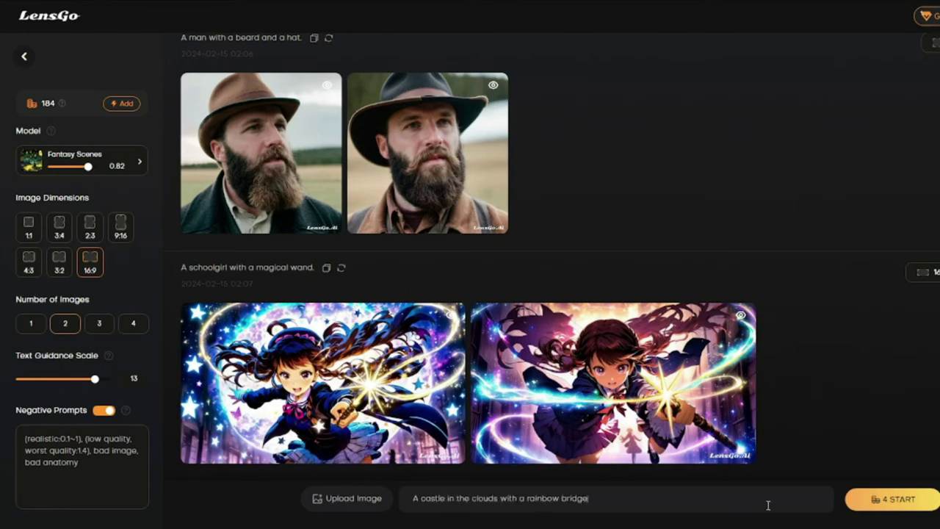
pyautogui.click(892, 499)
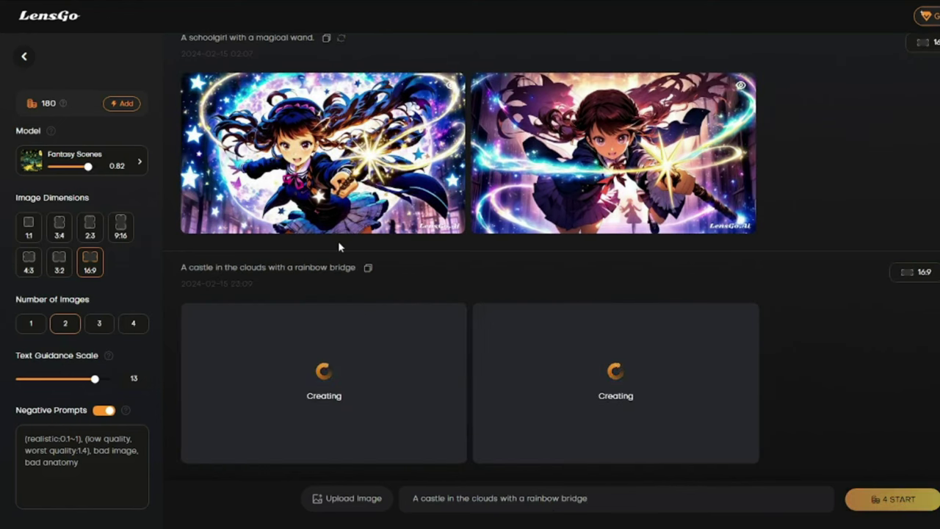
# View both generated castle images at enlarged size, then return to the results.
pyautogui.click(343, 304)
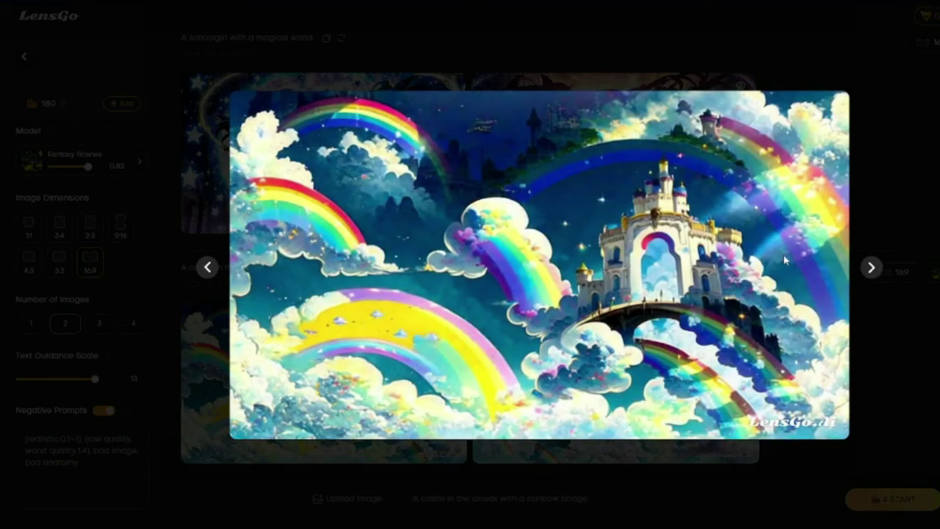
pyautogui.click(877, 268)
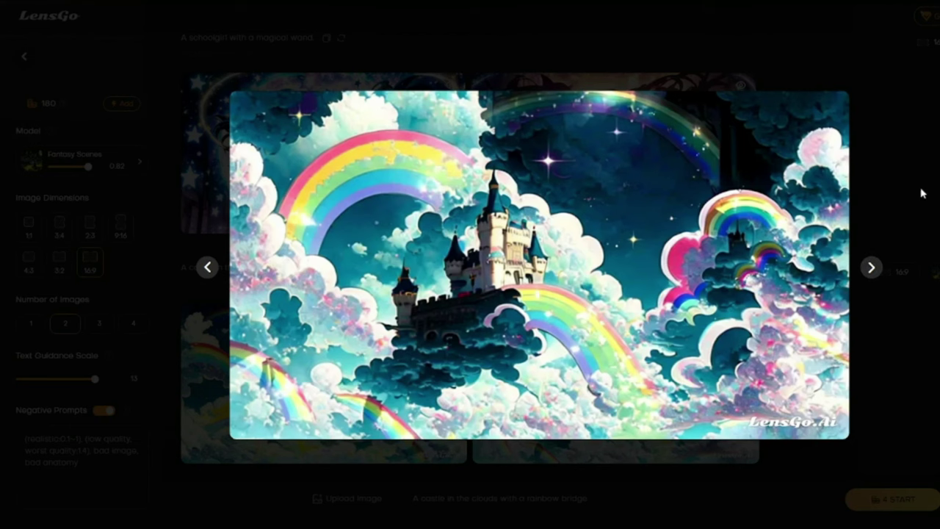
pyautogui.click(209, 267)
pyautogui.click(926, 154)
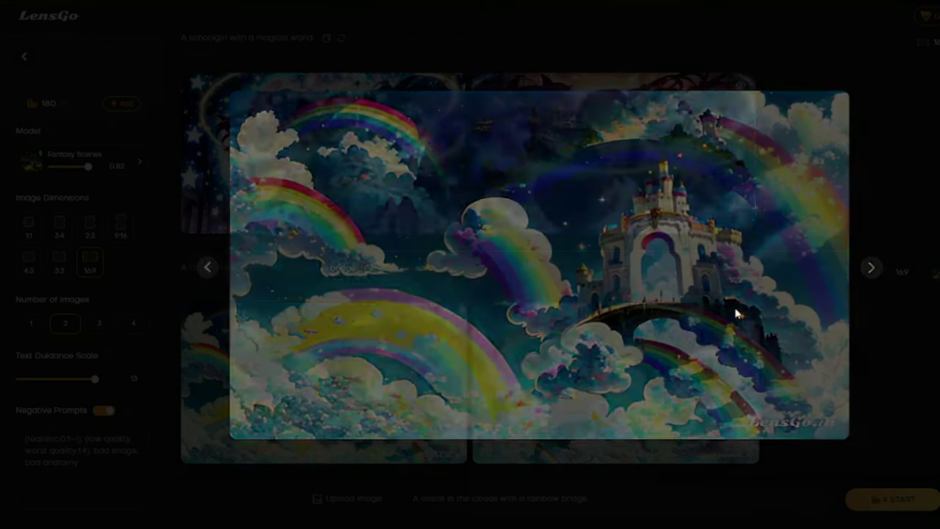
# Generate images with the Ink Painting Style model and text guidance scale 10 from the prompt "A tranquil scene of a mountain and a river".
pyautogui.click(122, 156)
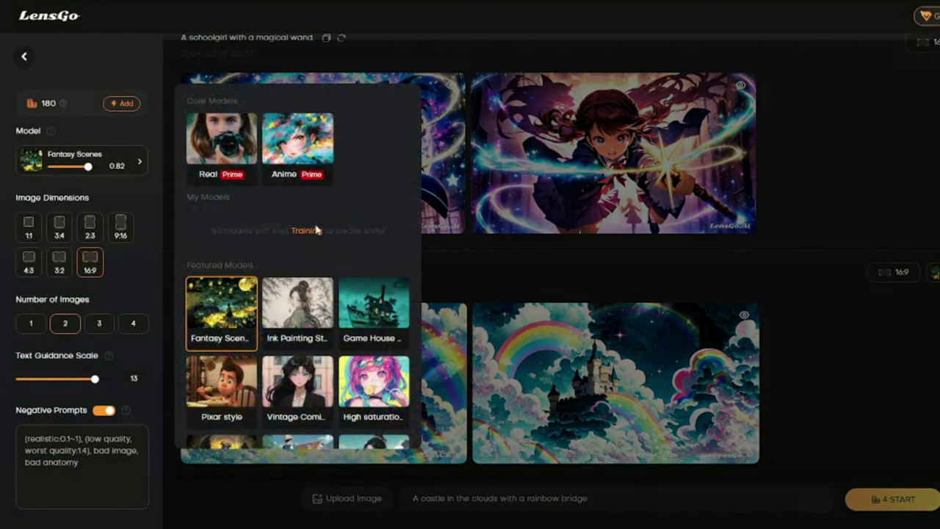
pyautogui.click(294, 309)
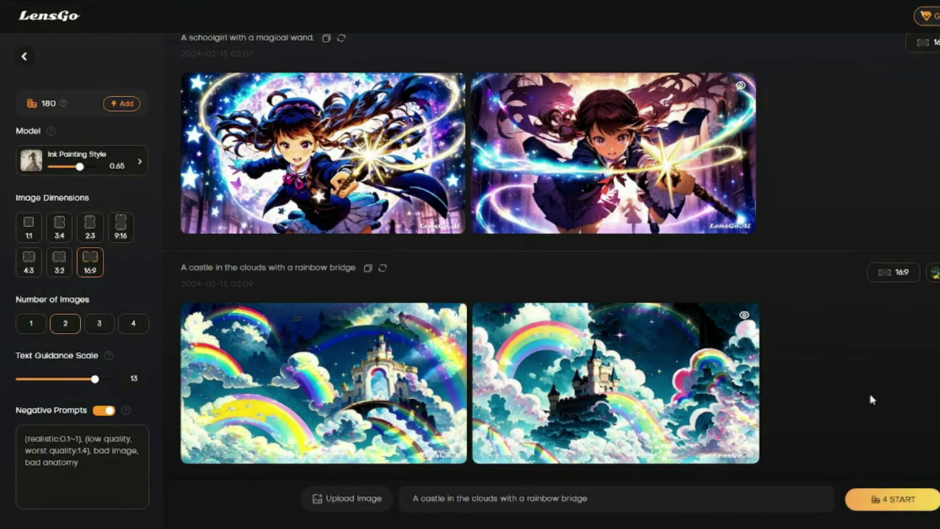
pyautogui.tripleClick(503, 498)
pyautogui.write('A tranquil scene of a mountain and a river')
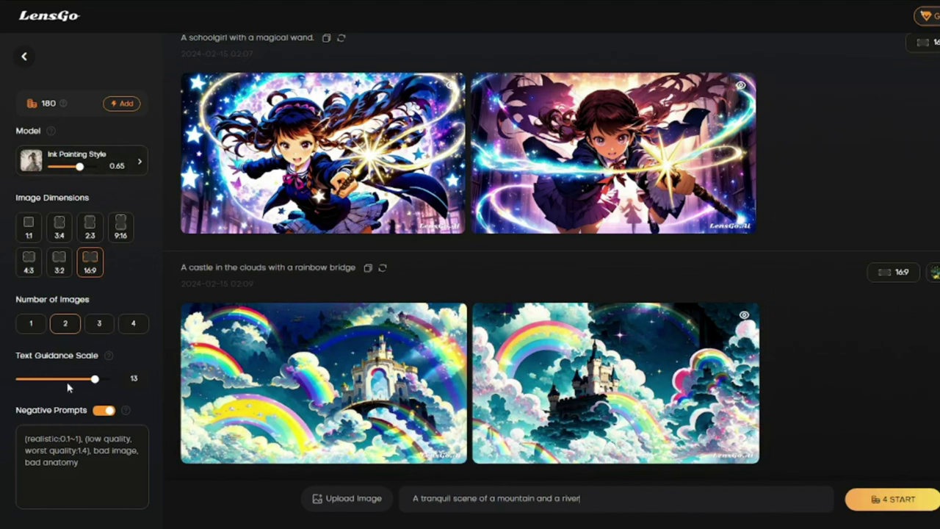
pyautogui.moveTo(93, 386); pyautogui.dragTo(79, 382)
pyautogui.rightClick(75, 380)
pyautogui.click(73, 379)
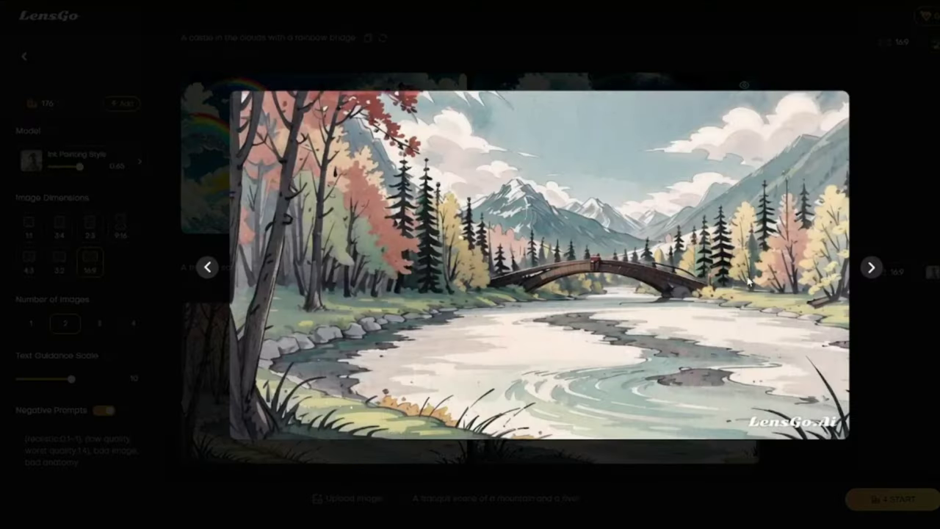
# View both generated mountain and river images at enlarged size, then return to the results.
pyautogui.click(871, 267)
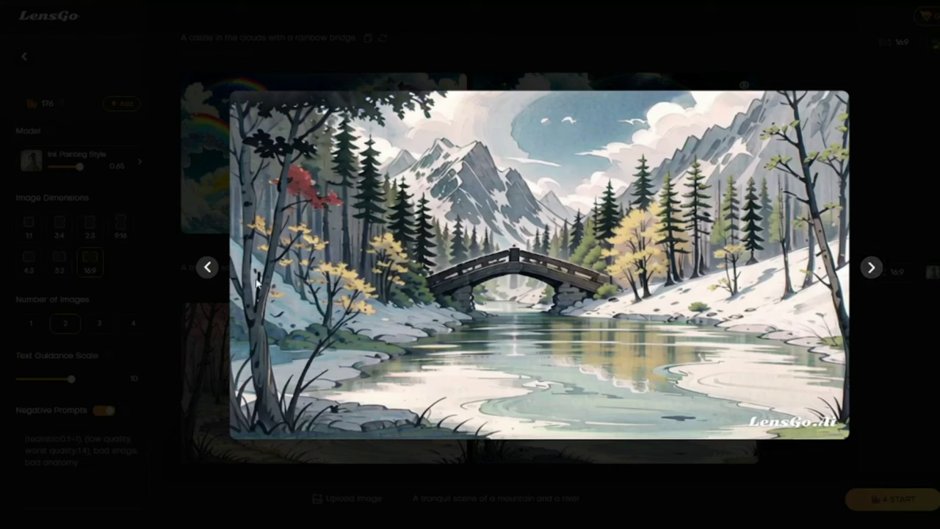
pyautogui.click(208, 268)
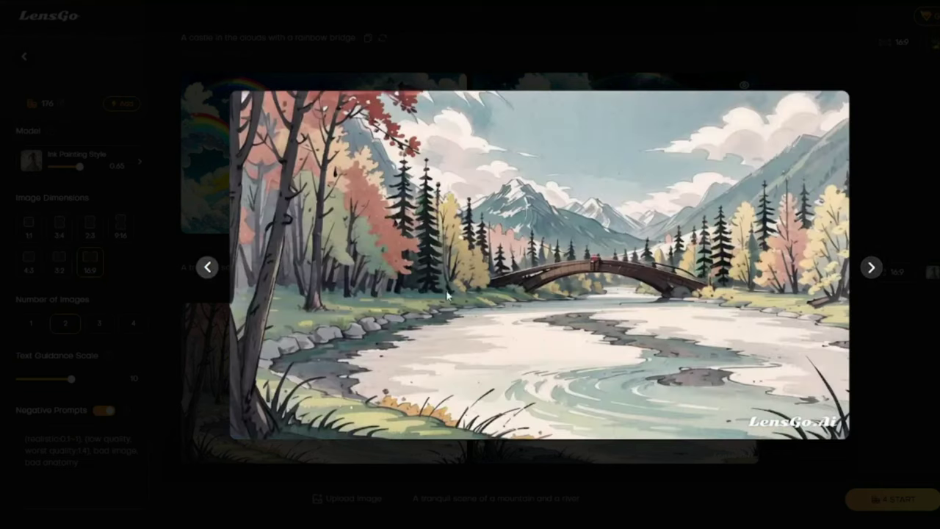
pyautogui.click(873, 269)
pyautogui.click(900, 343)
# Generate images with the Game House Design model from the prompt "A medieval tavern with a roaring fireplace".
pyautogui.click(114, 163)
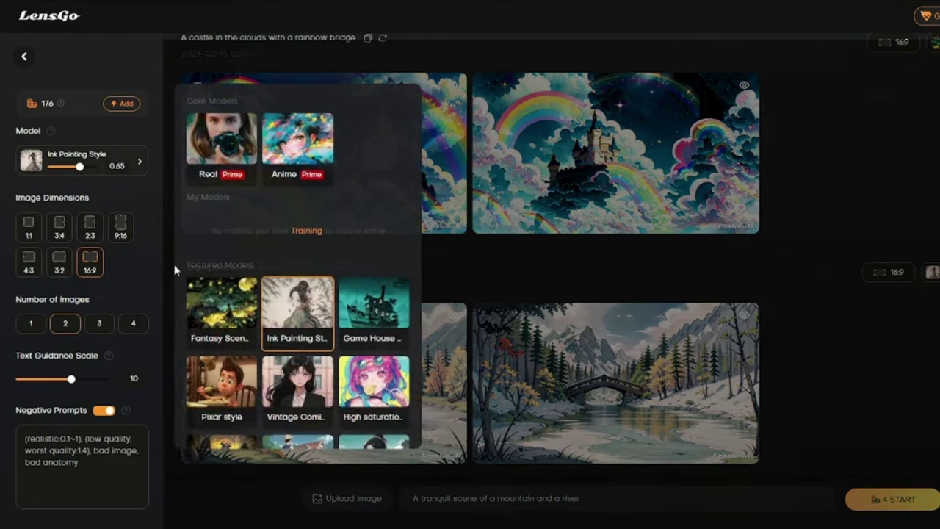
pyautogui.click(381, 329)
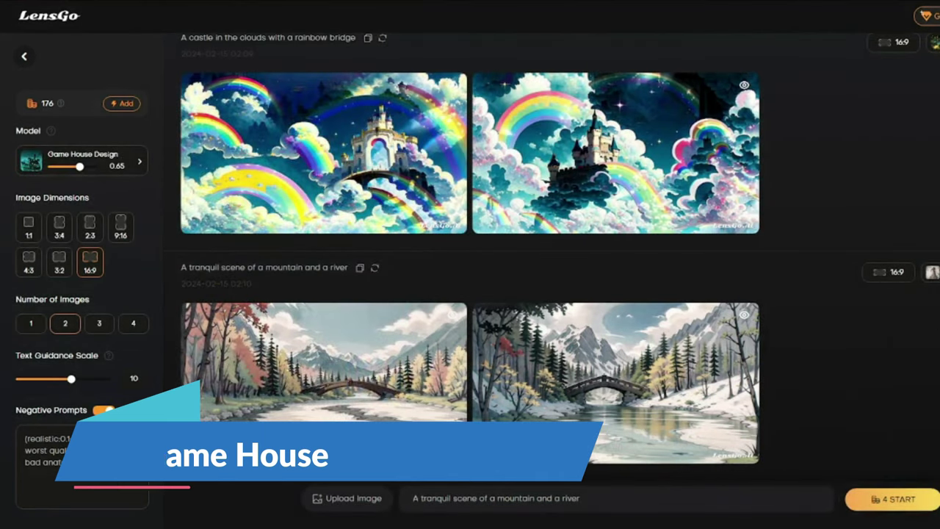
pyautogui.moveTo(580, 498); pyautogui.dragTo(413, 498)
pyautogui.write('A medieval tavern with a roaring fireplace')
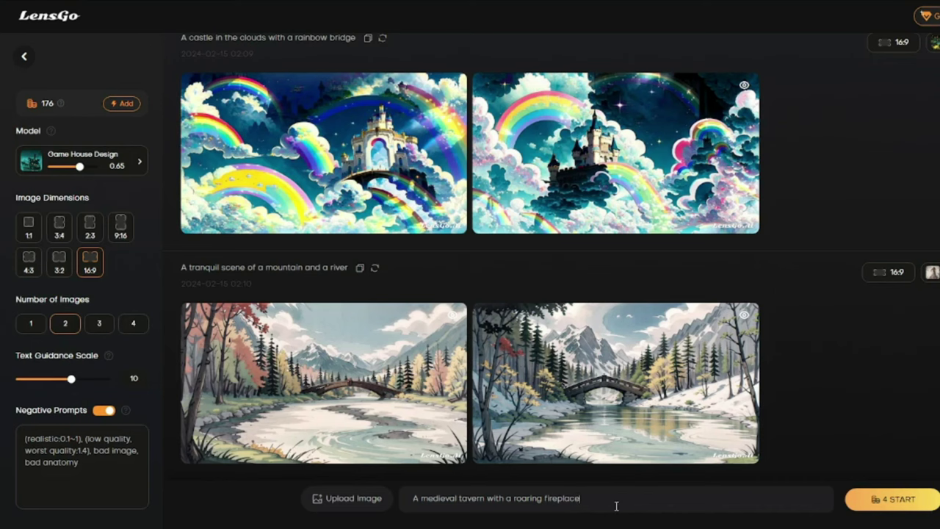
pyautogui.click(927, 498)
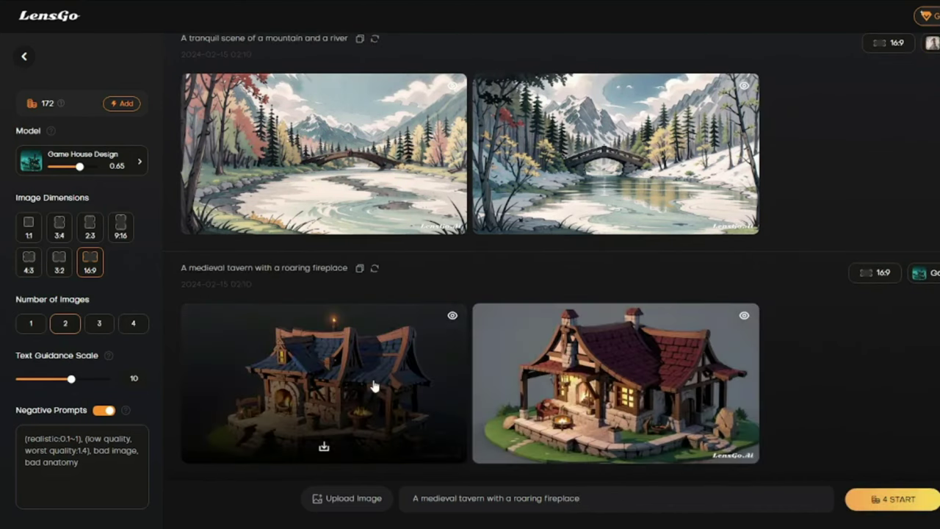
# View both generated tavern images at enlarged size, then return to the results.
pyautogui.click(322, 401)
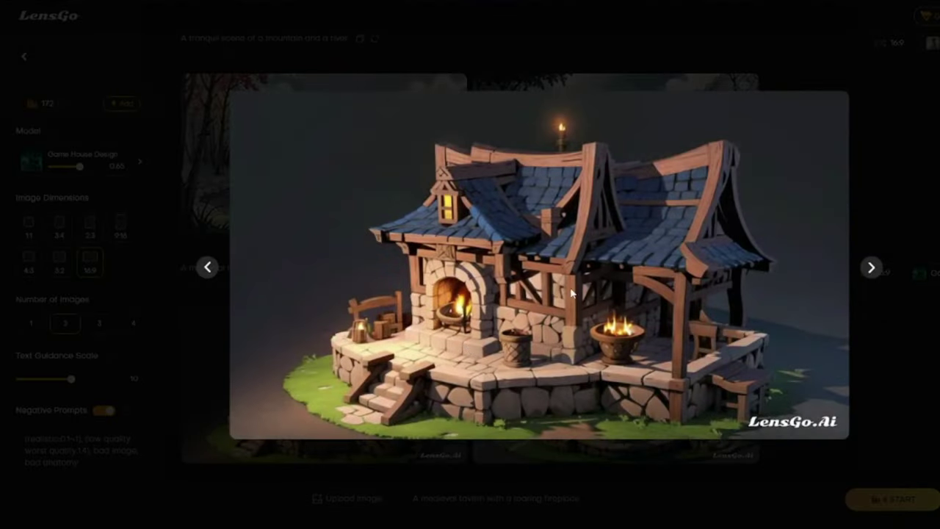
pyautogui.click(871, 270)
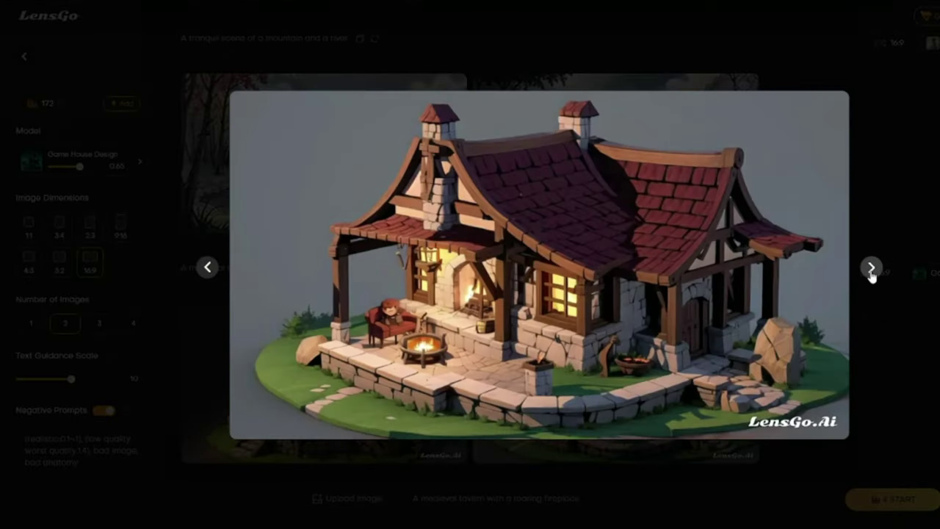
pyautogui.click(207, 267)
pyautogui.press('Escape')
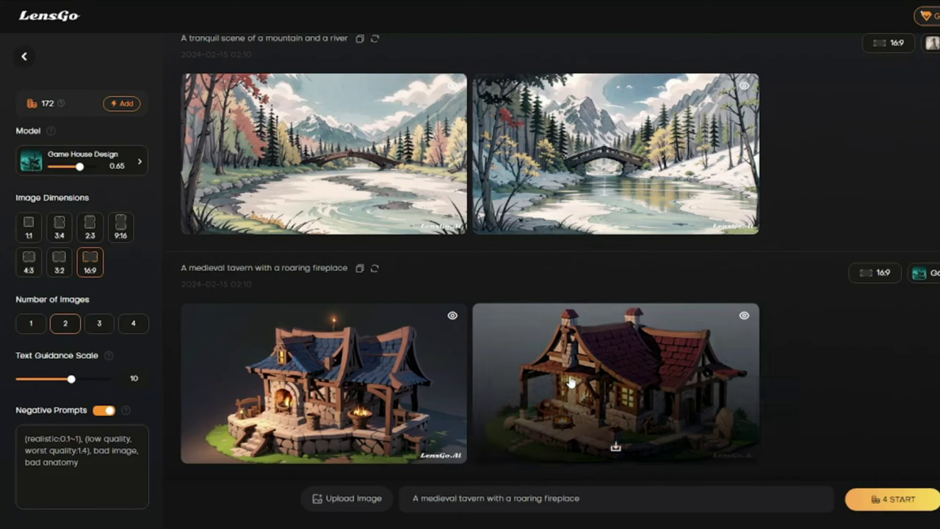
# Generate images with the Pixar style model and text guidance scale 13 from the prompt "A woman with curly hair and glasses".
pyautogui.click(118, 163)
pyautogui.click(227, 376)
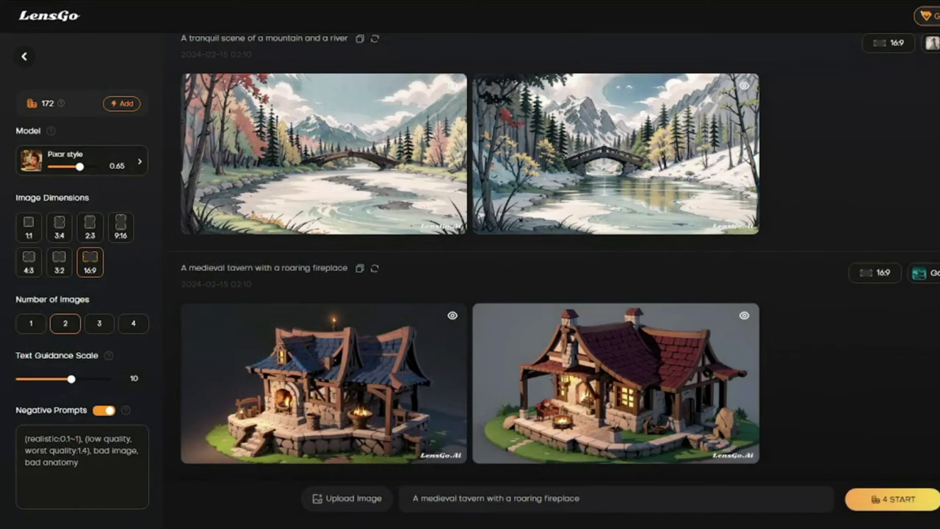
pyautogui.tripleClick(479, 498)
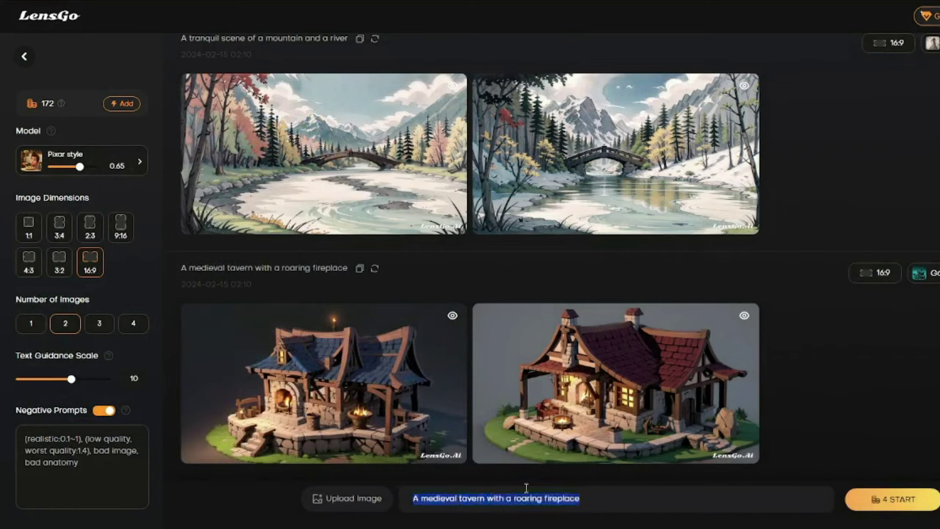
pyautogui.write('A woman with curly hair and glasses')
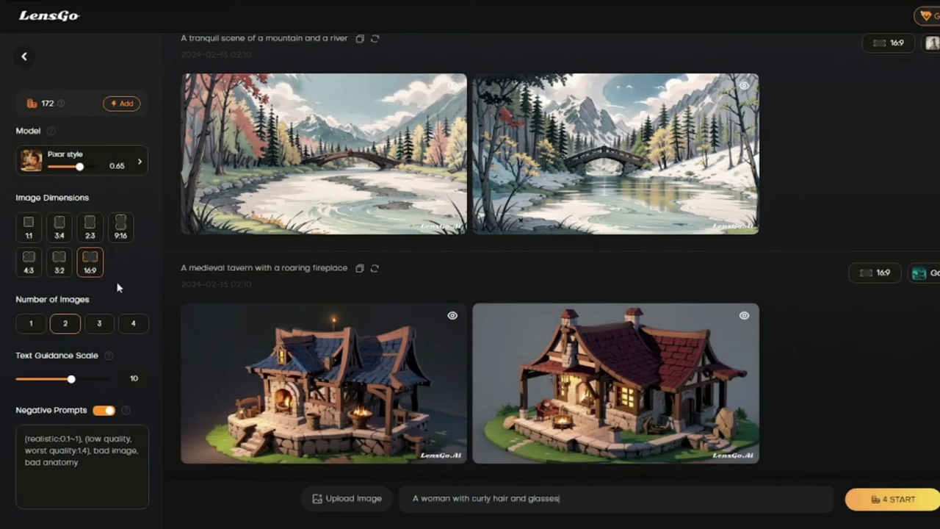
pyautogui.moveTo(73, 383); pyautogui.dragTo(92, 385)
pyautogui.click(885, 500)
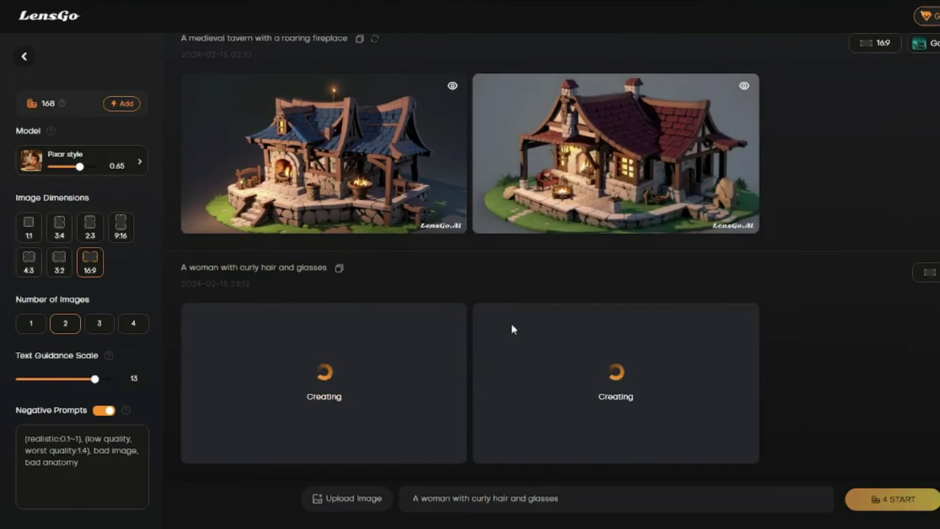
# View both generated images of the curly-haired woman at enlarged size, then return to the results.
pyautogui.moveTo(357, 418)
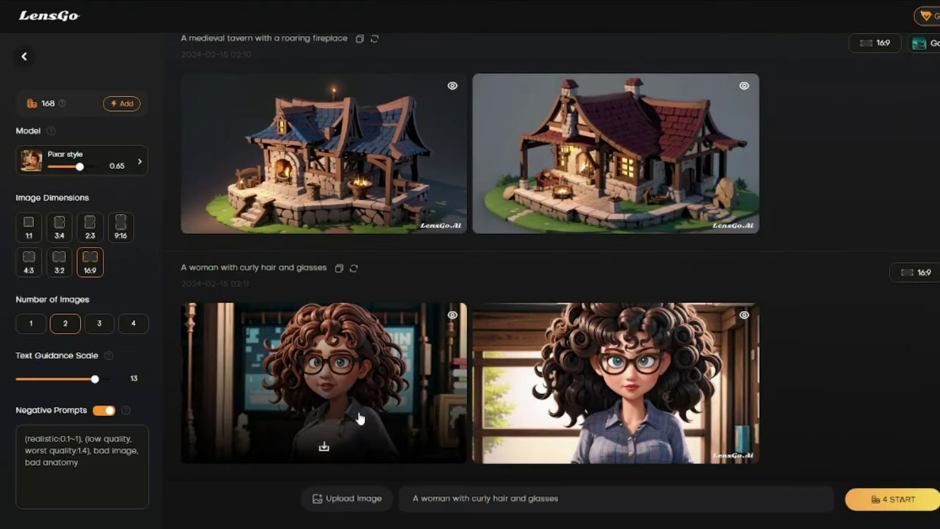
pyautogui.click(362, 375)
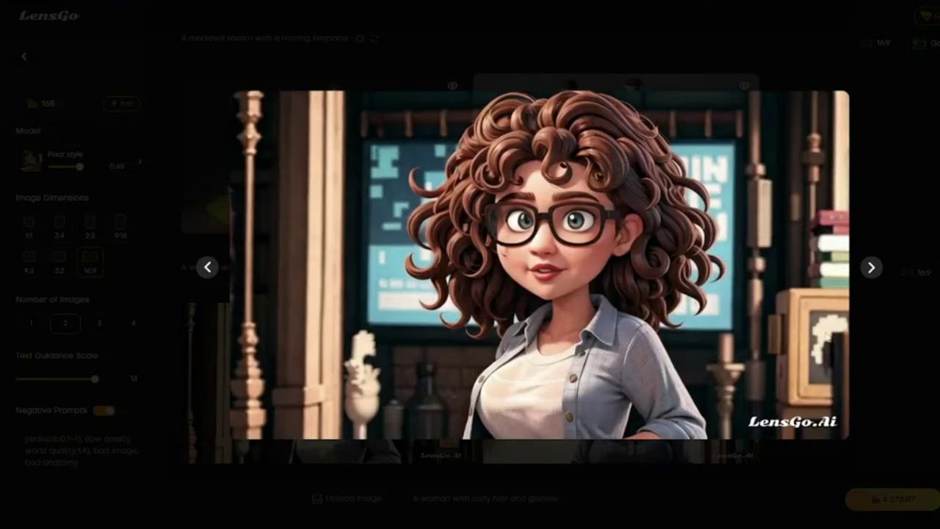
pyautogui.click(871, 269)
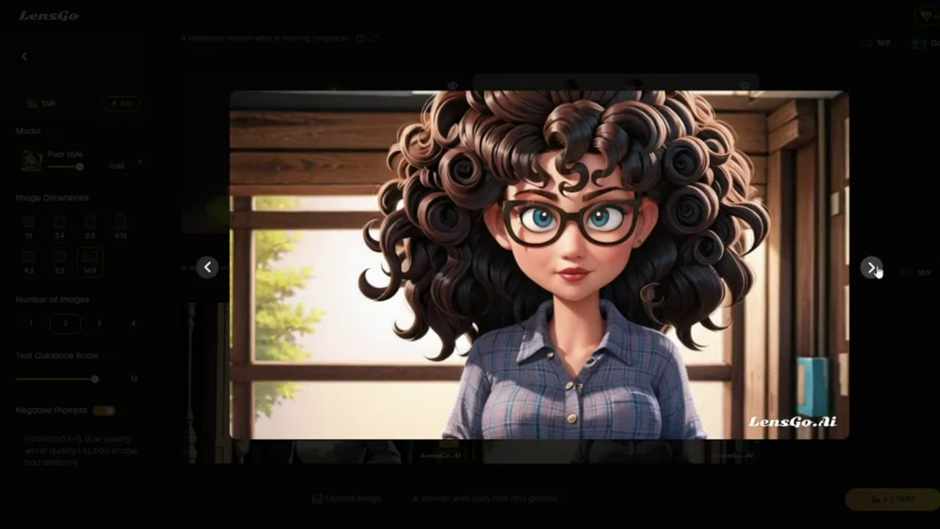
pyautogui.click(208, 268)
pyautogui.click(100, 153)
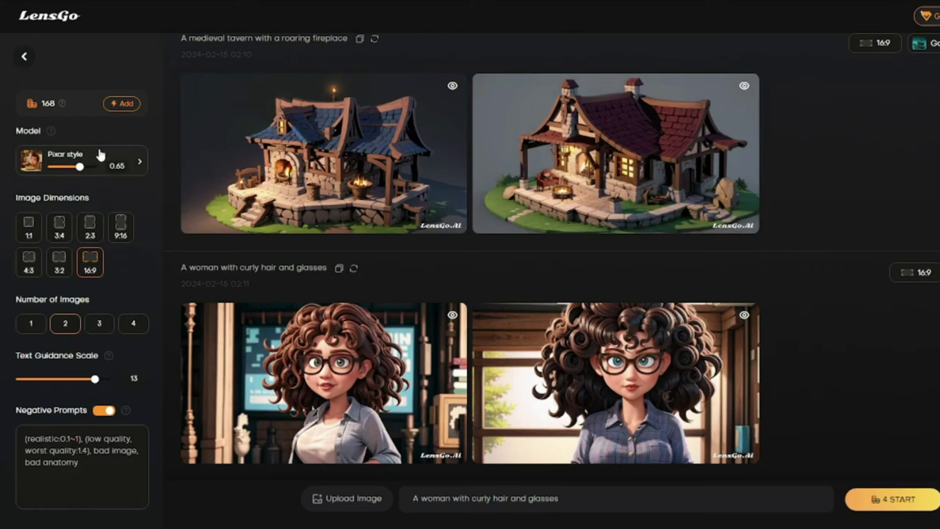
# Generate images with the Vintage Comic featured model from the prompt "A superhero flying over a cityscape.".
pyautogui.click(109, 154)
pyautogui.scroll(-1, 298, 323)
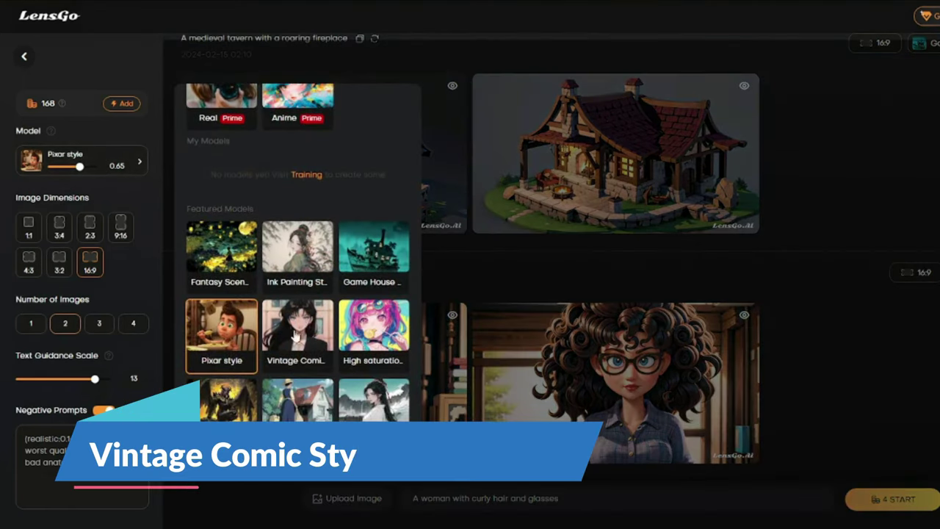
pyautogui.click(300, 327)
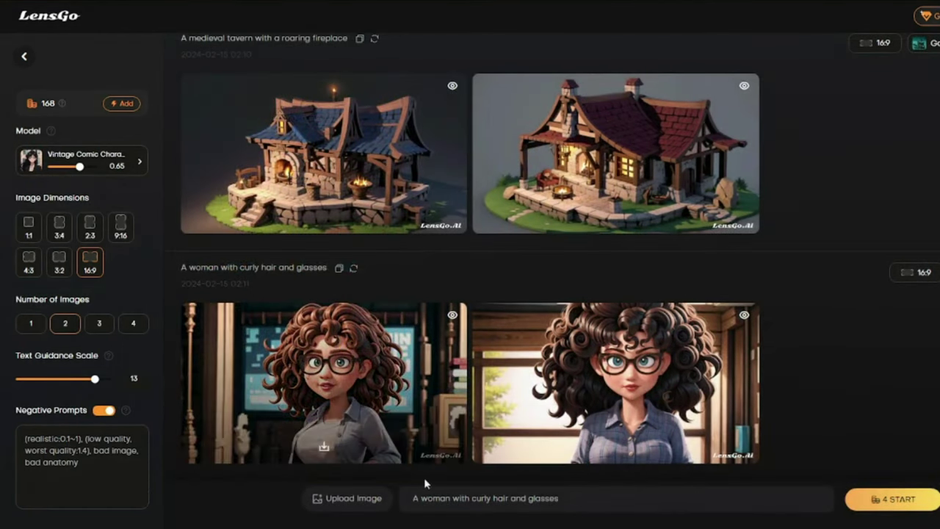
pyautogui.click(554, 493)
pyautogui.hotkey('ctrl', 'a')
pyautogui.write('A superhero flying over a cityscape.')
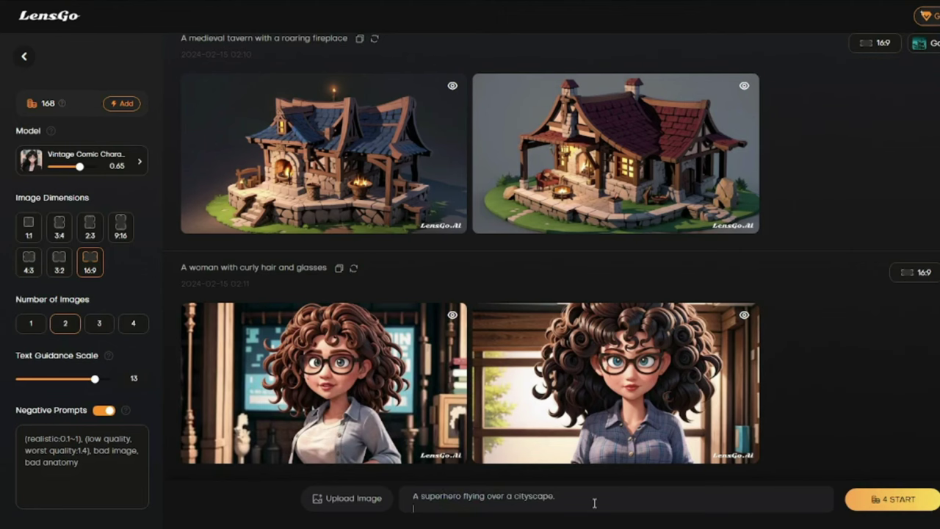
pyautogui.press('BackSpace')
pyautogui.click(904, 500)
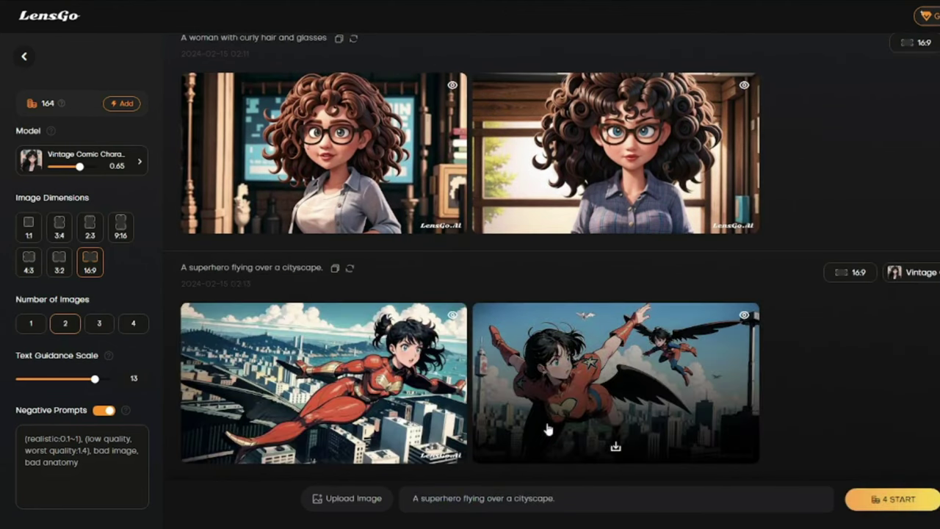
# View both generated superhero images at enlarged size, then return to the results.
pyautogui.click(380, 377)
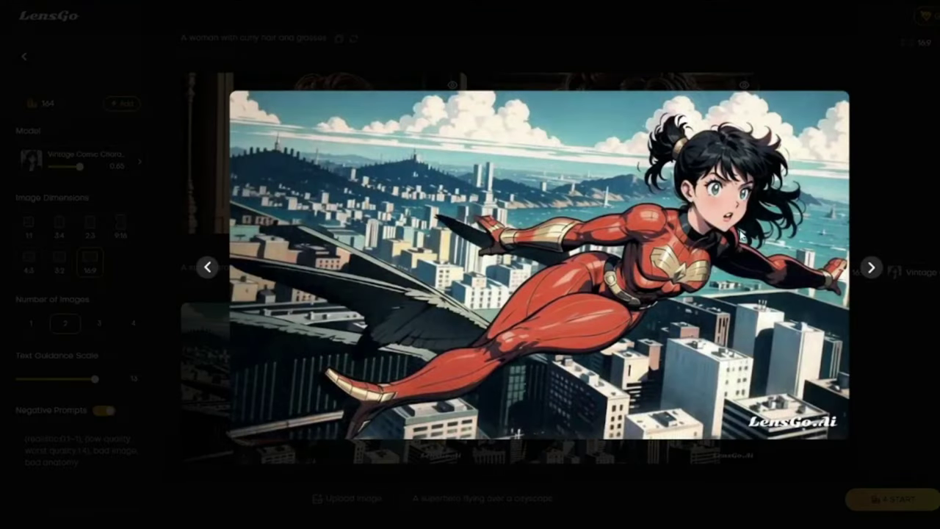
pyautogui.click(870, 269)
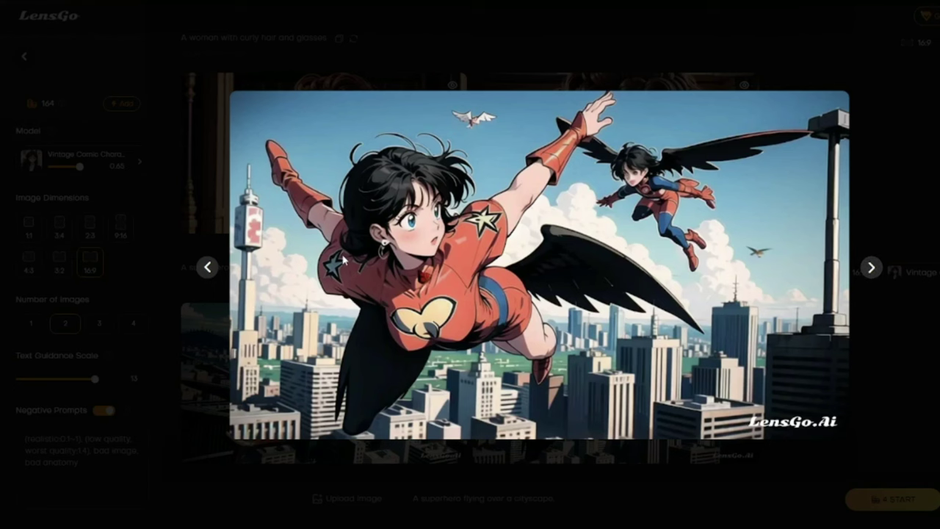
pyautogui.click(208, 267)
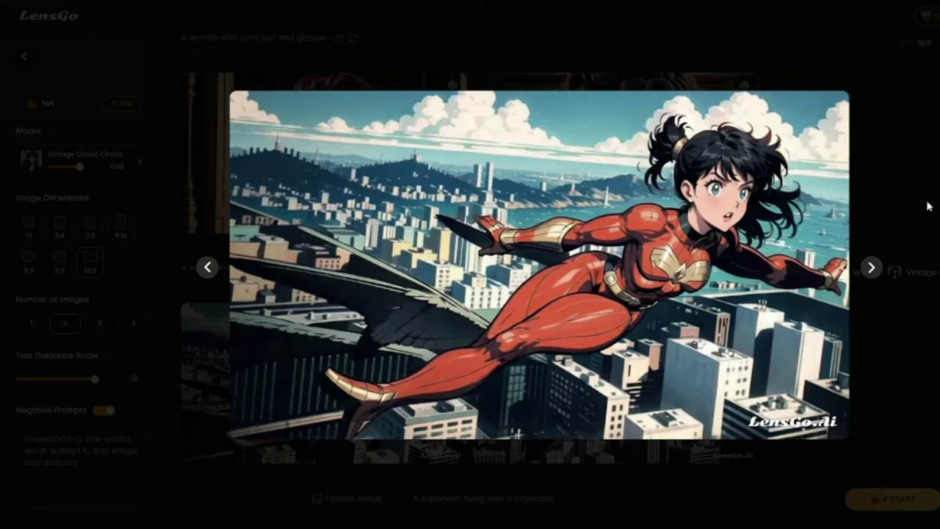
pyautogui.click(928, 207)
# Switch to the Elden Ring Style featured model.
pyautogui.click(88, 158)
pyautogui.scroll(-2, 221, 331)
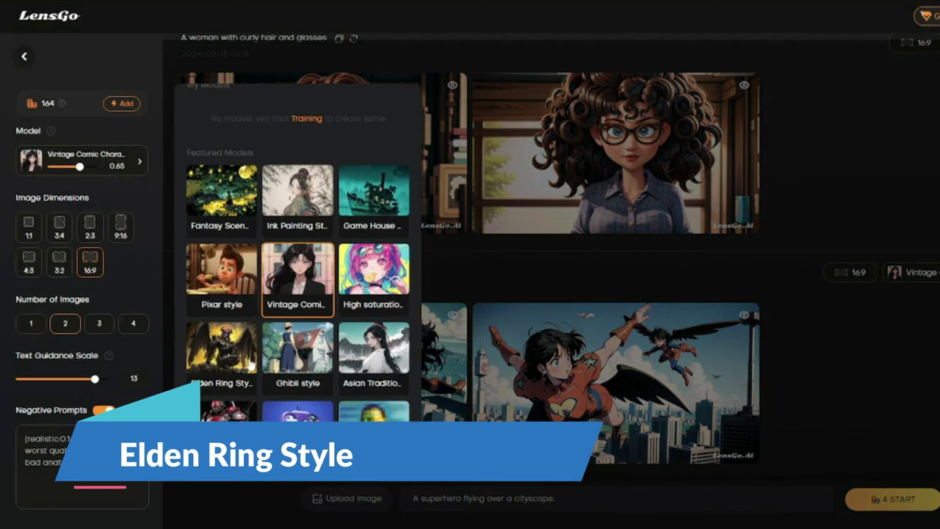
pyautogui.click(221, 351)
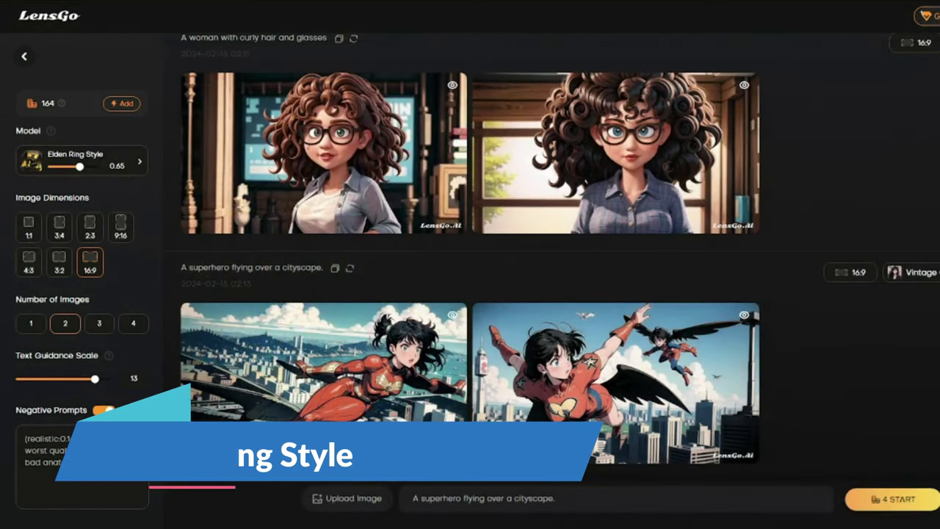
# Generate images with the current Elden Ring Style model from the prompt "A knight fighting a giant beast in a dark forest.".
pyautogui.doubleClick(472, 498)
pyautogui.hotkey('ctrl', 'a')
pyautogui.write('A knight fighting a giant beast in a dark forest.')
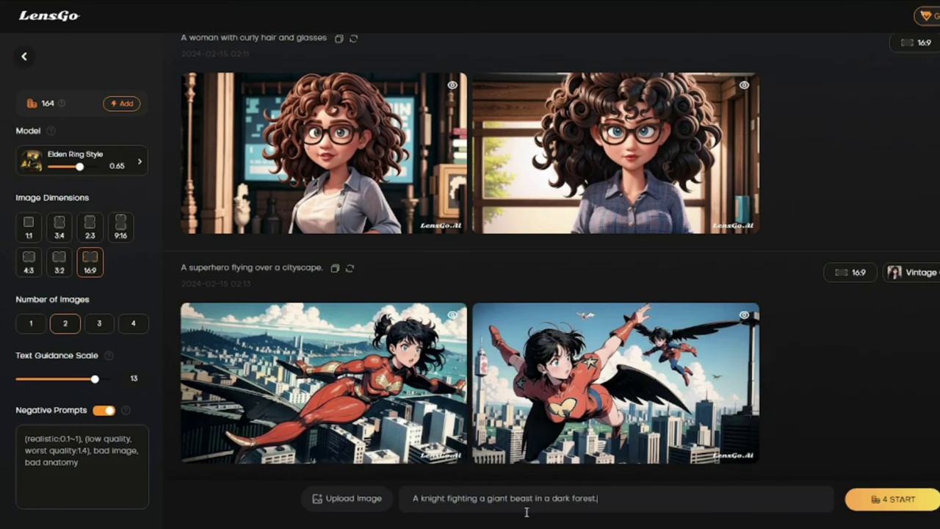
pyautogui.click(892, 499)
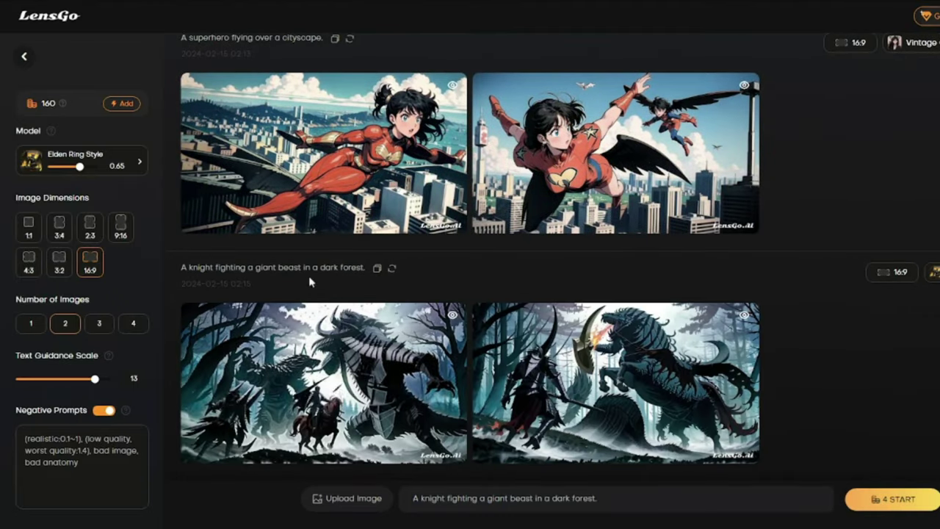
# View both generated knight and beast images at enlarged size, then return to the results.
pyautogui.click(363, 377)
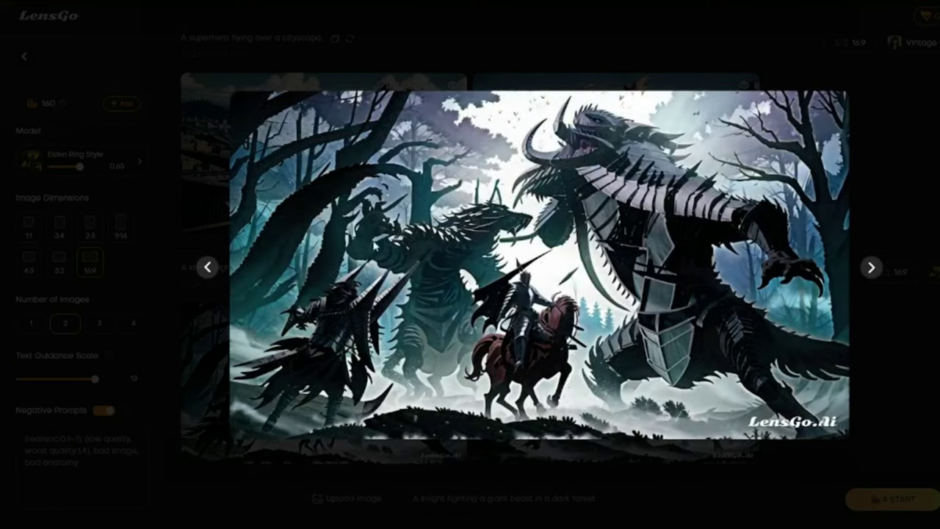
pyautogui.click(870, 267)
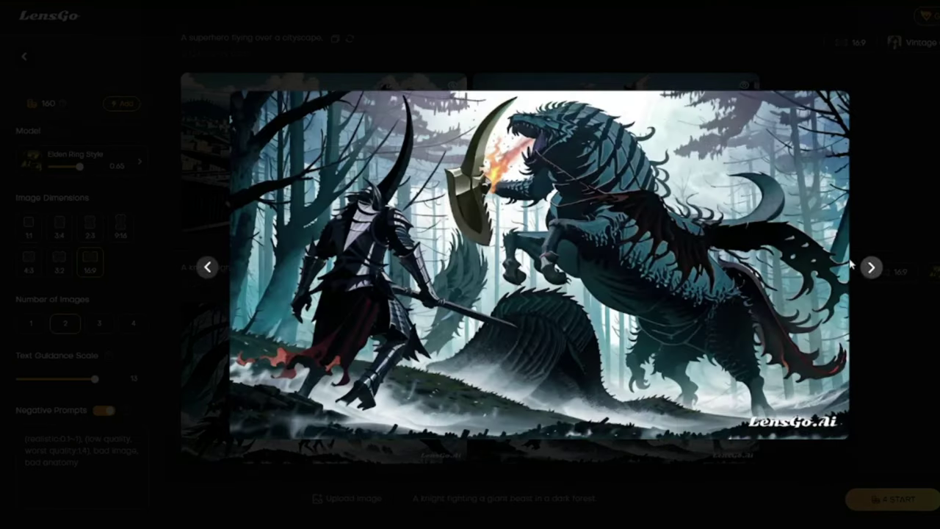
pyautogui.click(209, 271)
pyautogui.press('Escape')
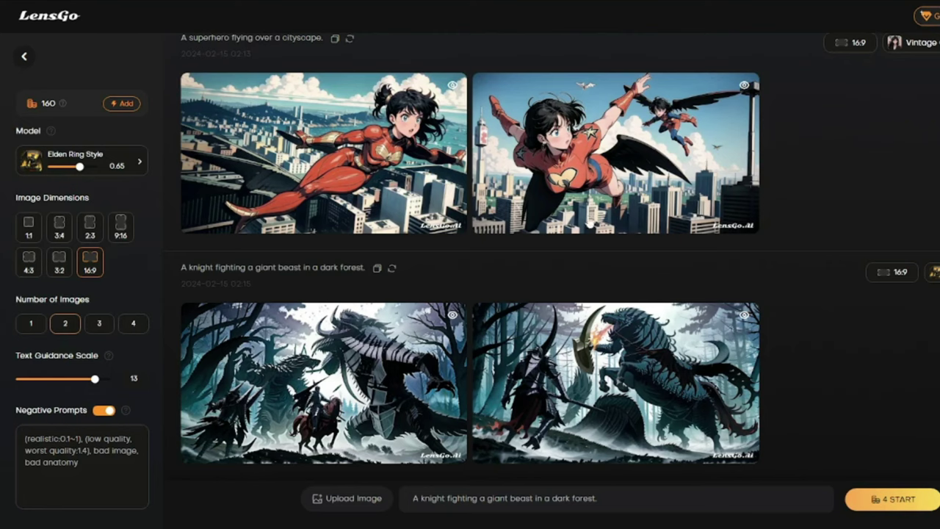
# Generate images with the Game mecha featured model from the prompt "A giant robot in a futuristic city.".
pyautogui.click(114, 160)
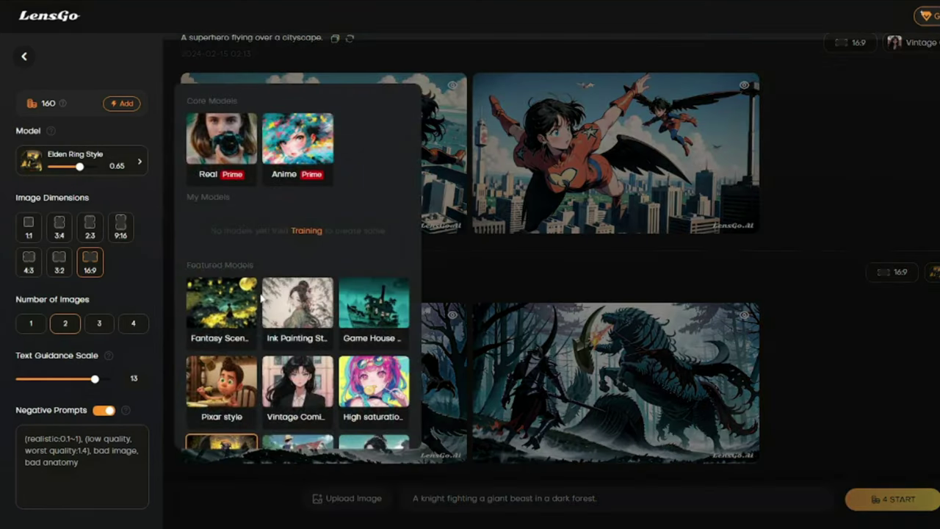
pyautogui.scroll(-3, 266, 304)
pyautogui.scroll(-2, 266, 305)
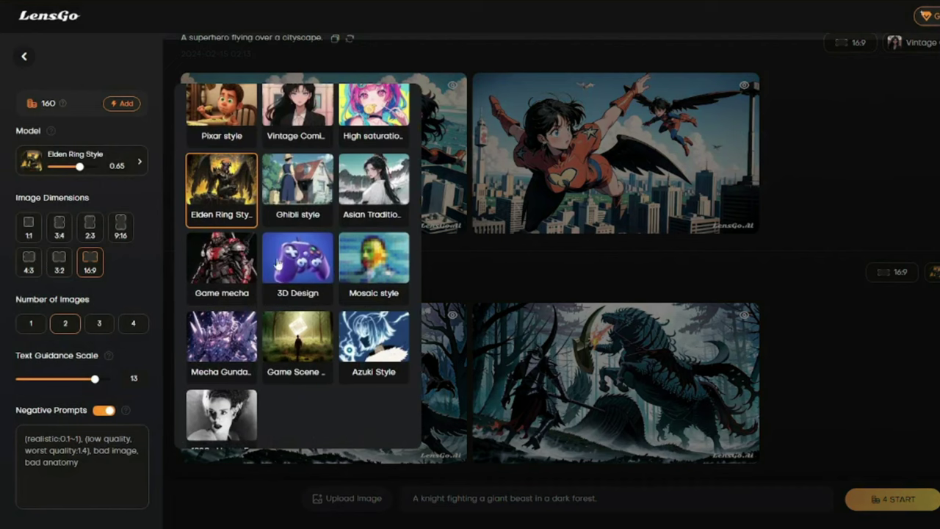
pyautogui.click(222, 263)
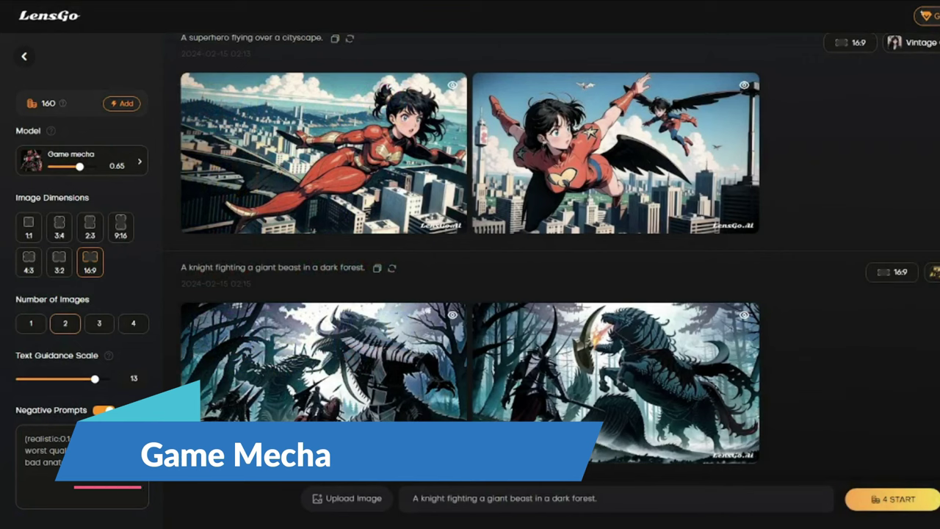
pyautogui.hotkey('ctrl', 'a')
pyautogui.write('A giant robot in a futuristic city.')
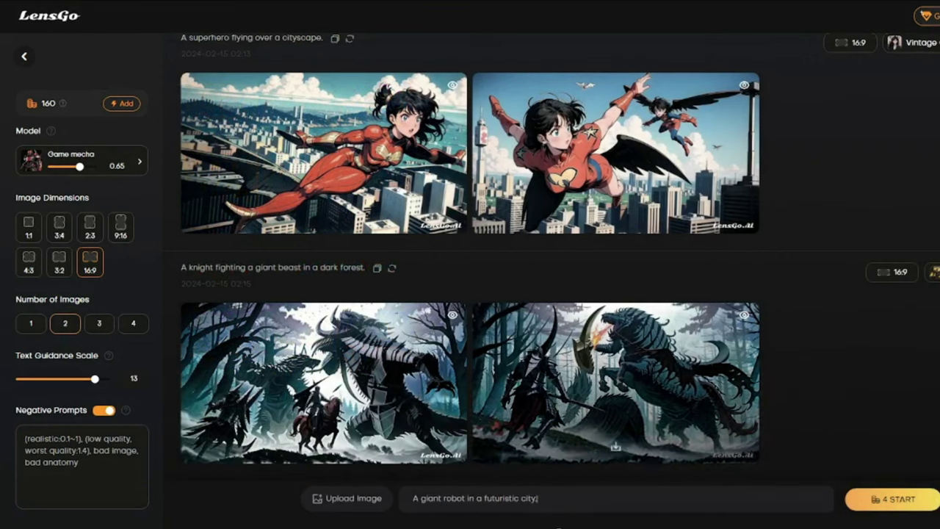
pyautogui.click(914, 512)
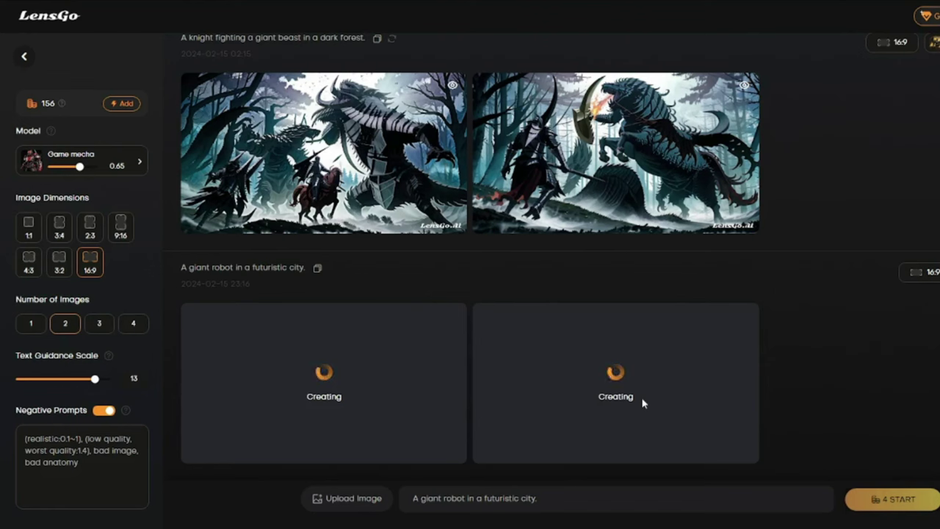
# Compare both generated giant robot images at enlarged size, then return to the results.
pyautogui.click(348, 374)
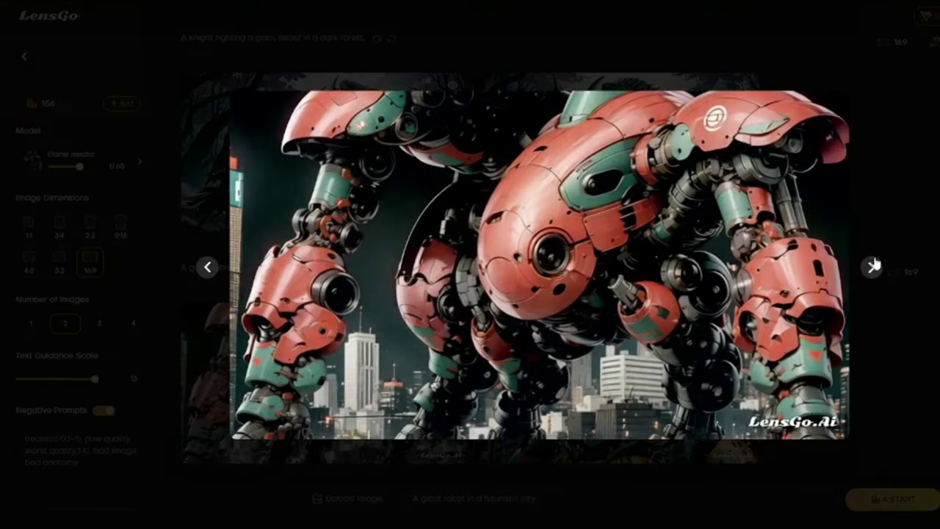
pyautogui.click(871, 268)
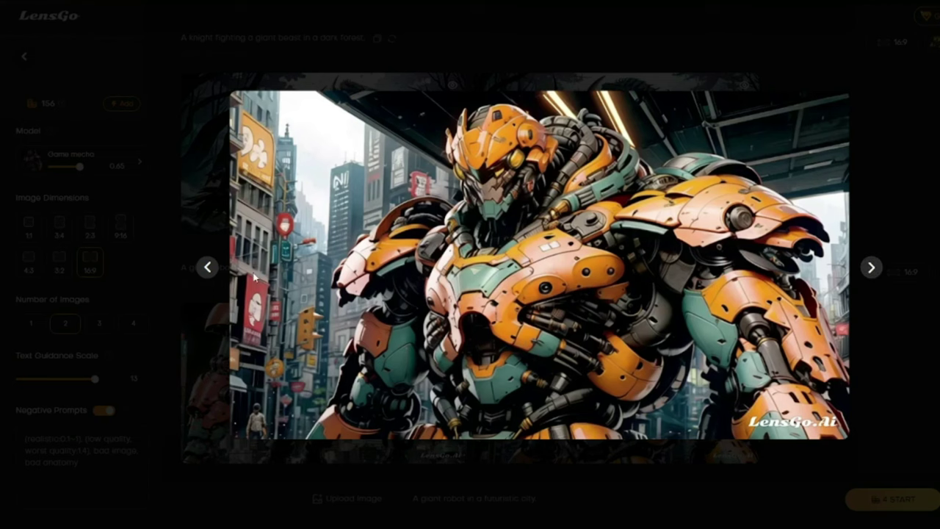
pyautogui.click(208, 267)
pyautogui.click(871, 269)
pyautogui.click(208, 267)
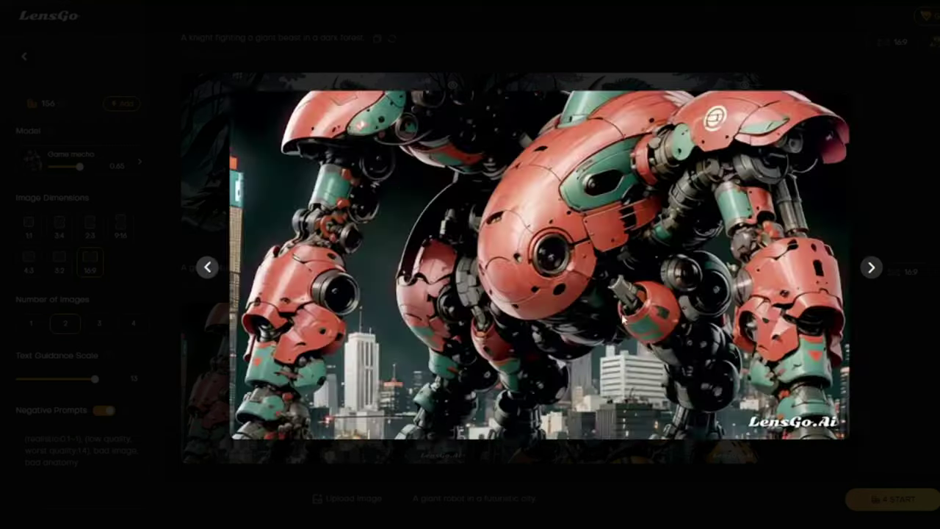
pyautogui.click(873, 270)
pyautogui.click(66, 208)
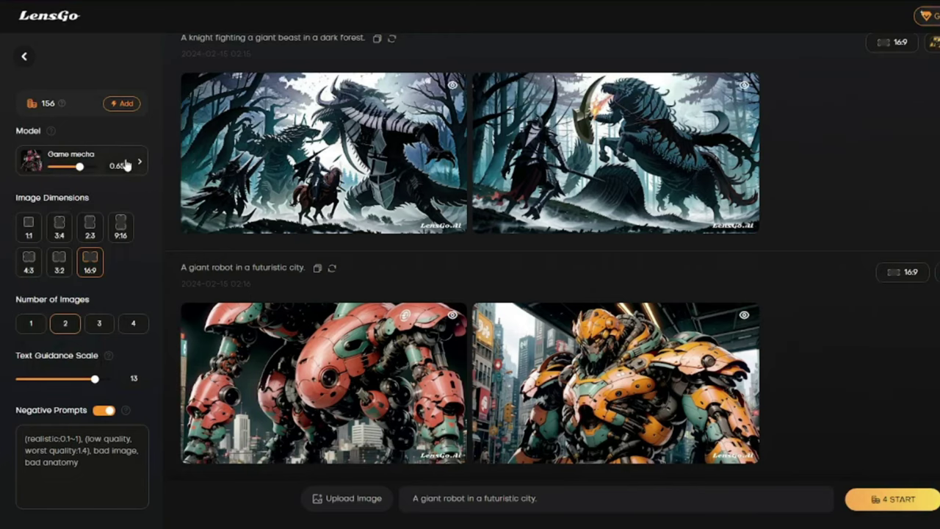
# Generate images with the Game Scene Concept featured model from the prompt "An adventurer discovering a treasure in a dungeon.".
pyautogui.click(126, 165)
pyautogui.scroll(-2, 276, 351)
pyautogui.scroll(-2, 276, 349)
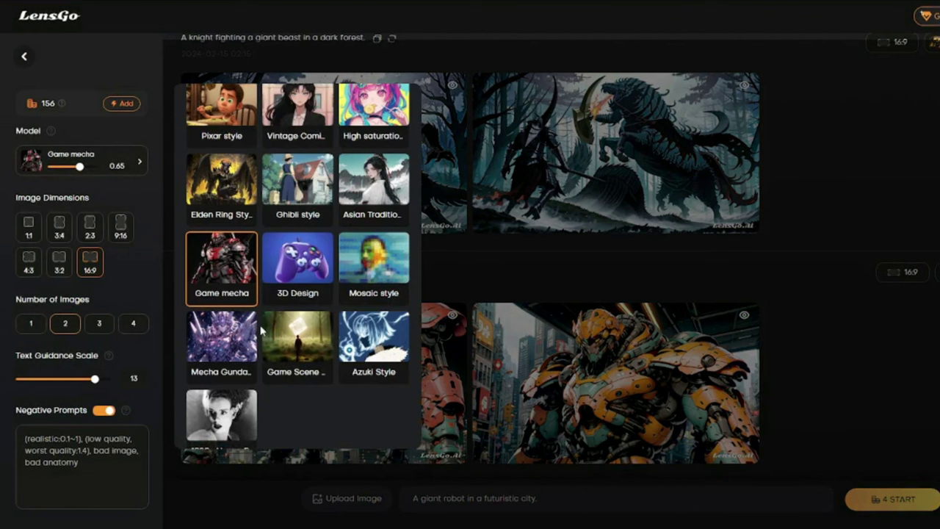
pyautogui.click(298, 342)
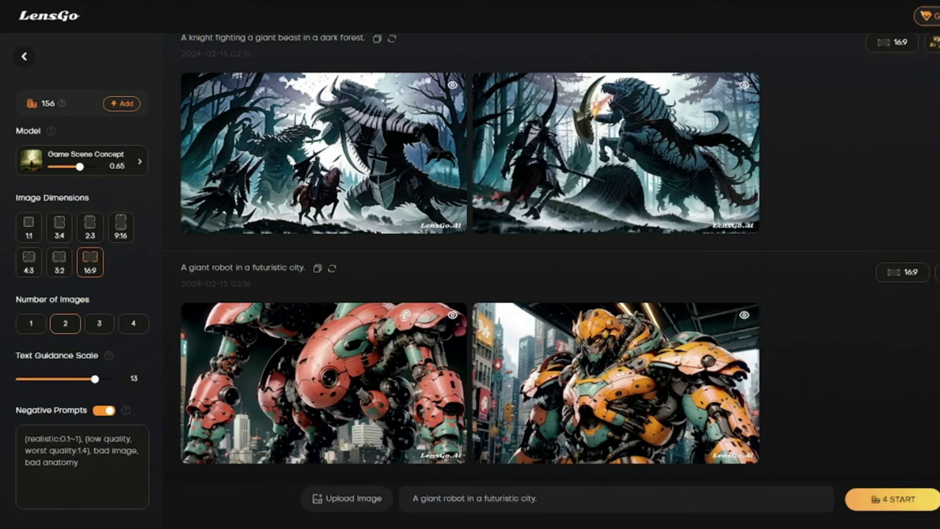
pyautogui.hotkey('ctrl', 'a')
pyautogui.write('An adventurer discovering a treasure in a dungeon.')
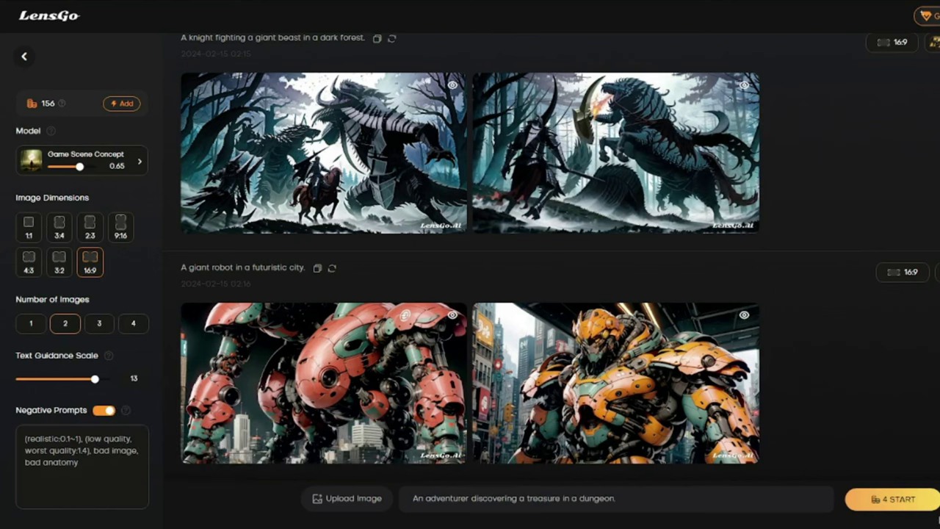
pyautogui.press('Return')
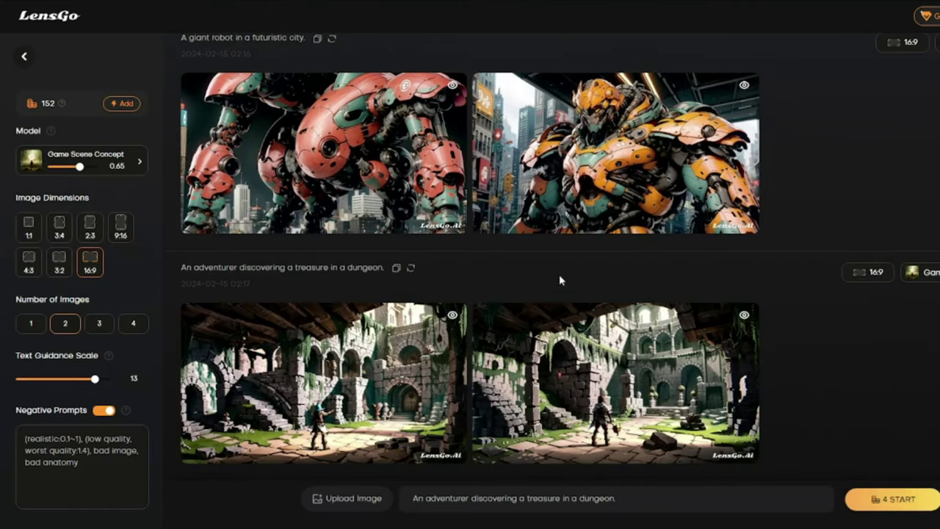
# View both generated dungeon adventurer images at enlarged size, then return to the results.
pyautogui.click(455, 374)
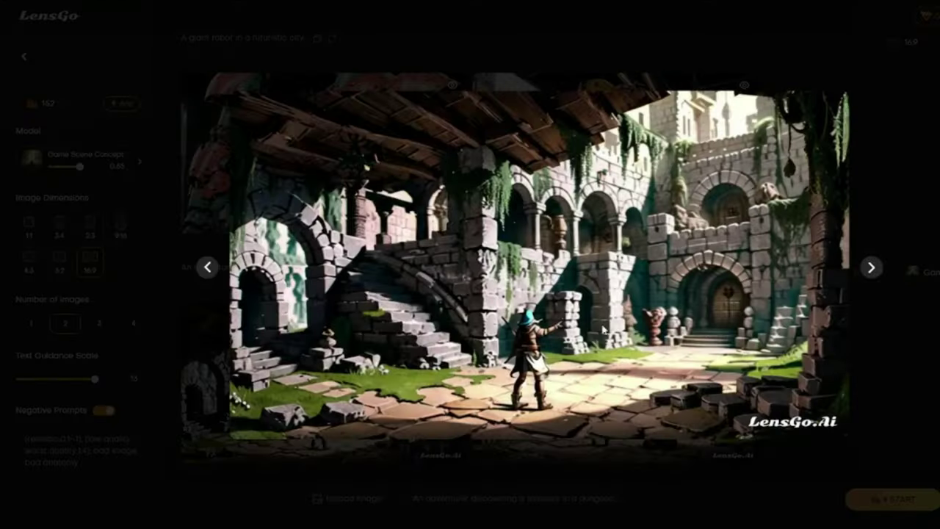
pyautogui.click(879, 273)
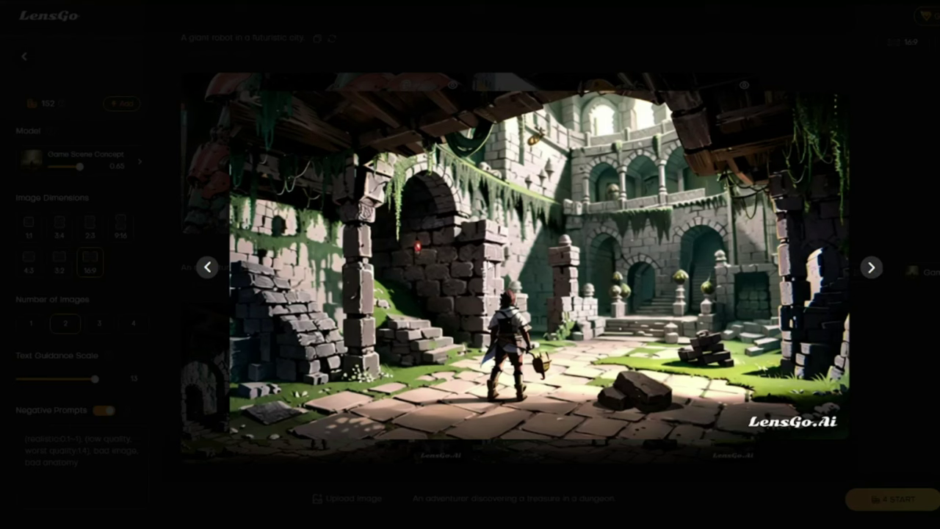
pyautogui.click(208, 267)
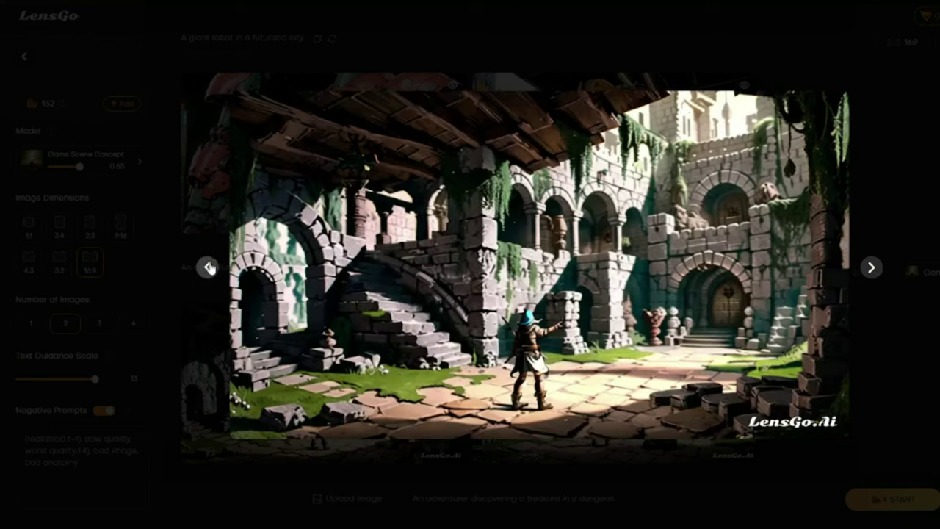
pyautogui.press('Escape')
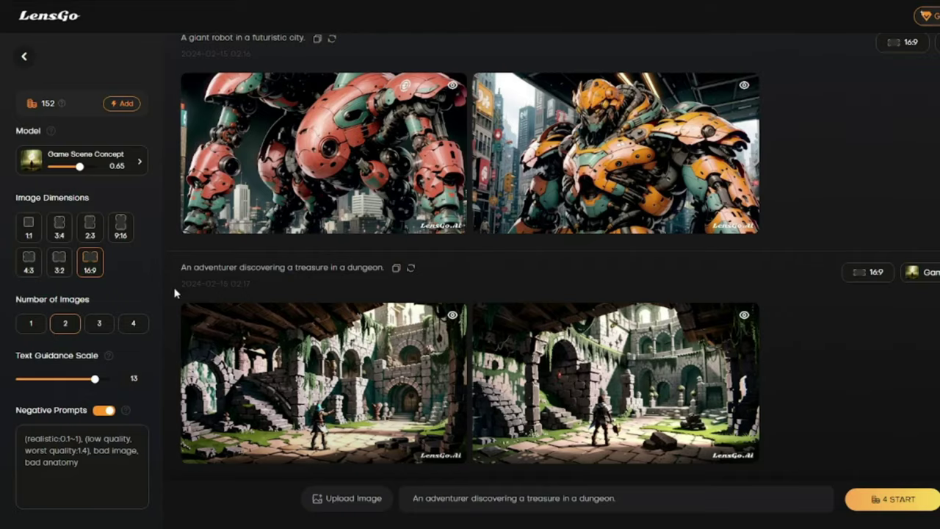
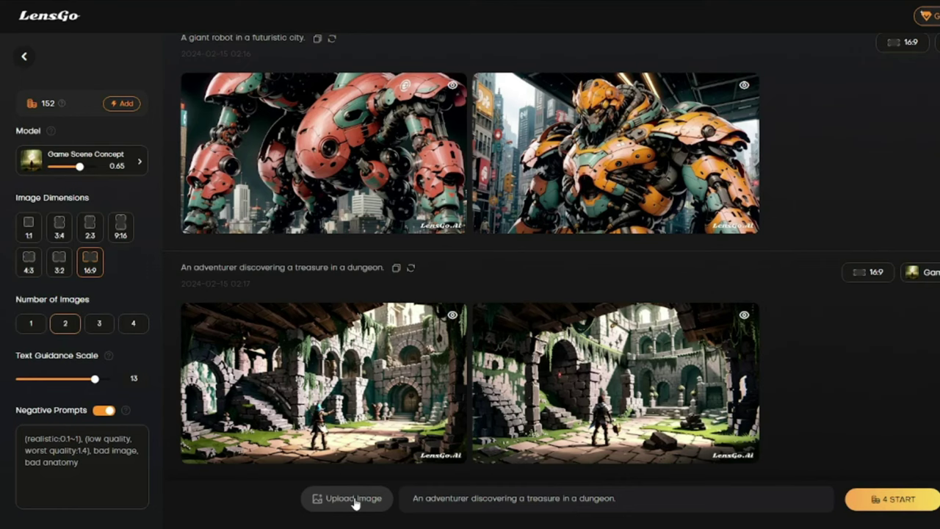
# Upload the photo of the man in the olive jacket as reference image and switch to the Anime core model.
pyautogui.click(350, 499)
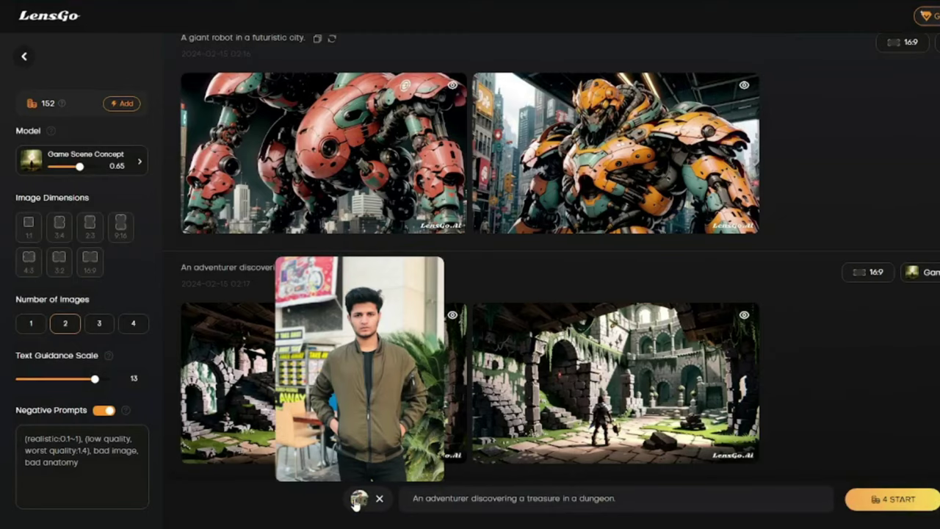
pyautogui.click(132, 162)
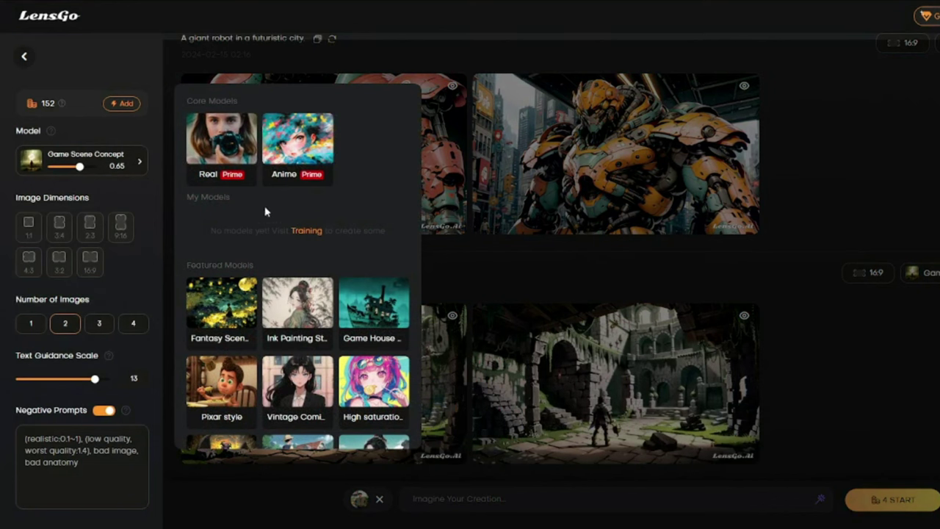
pyautogui.click(297, 140)
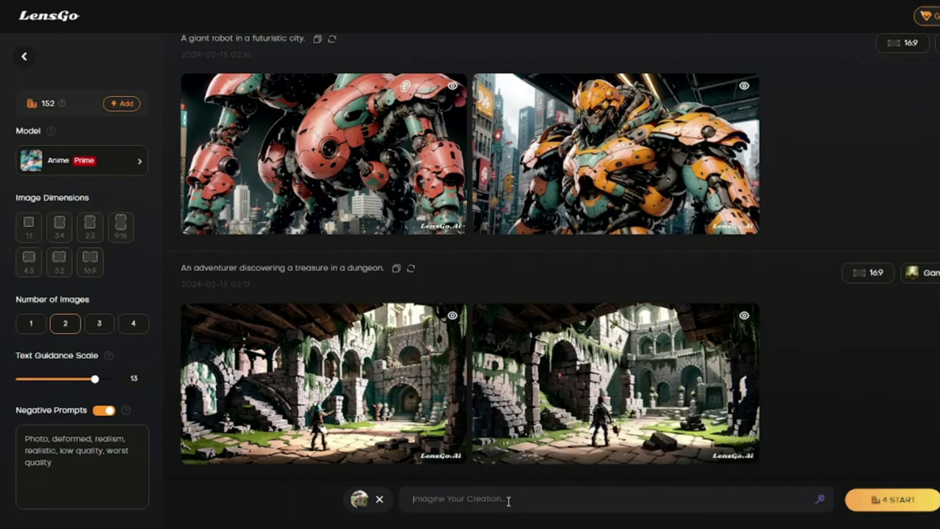
# Generate images from the uploaded photo with the prompt "A boy with a magical sword, preparing to battle a giant monster".
pyautogui.click(508, 499)
pyautogui.write('A boy with a magical sword, preparing to battle a giant monster')
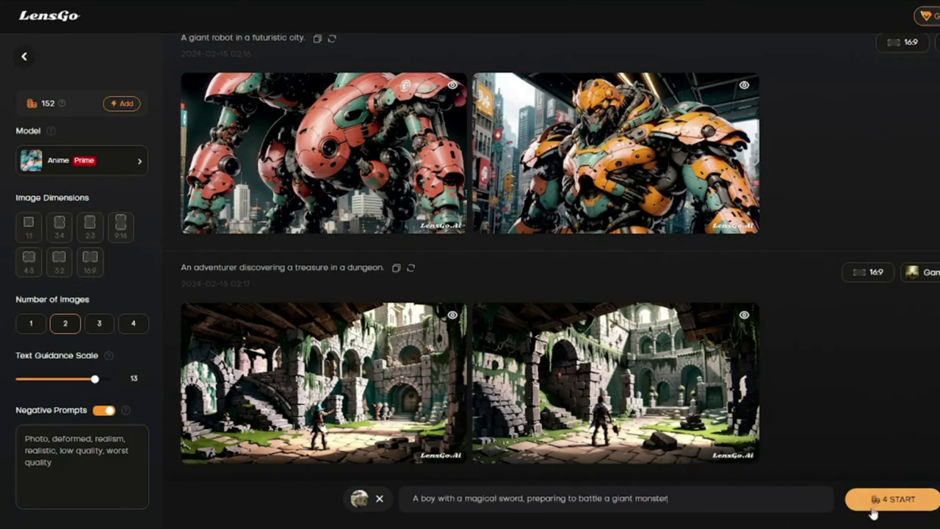
pyautogui.press('Return')
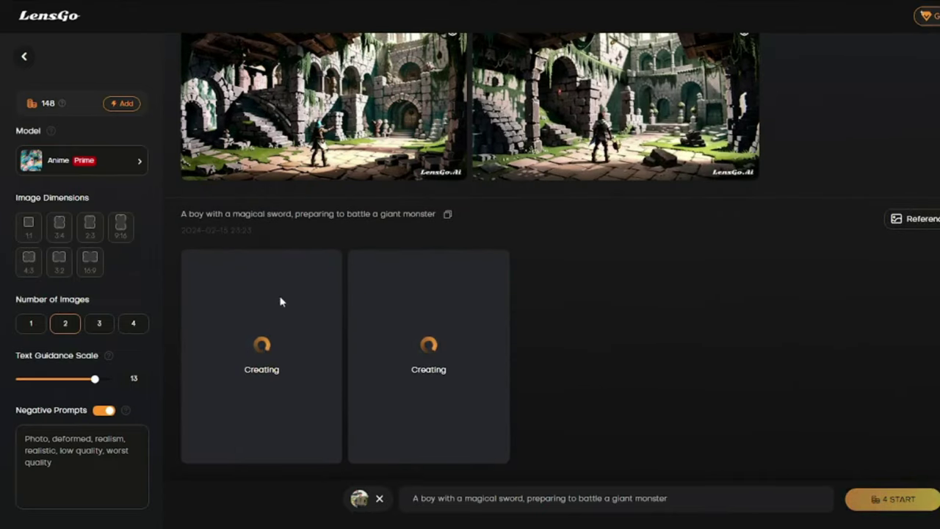
# Compare both generated anime images with the uploaded reference photo, viewing each at enlarged size, then return to the results.
pyautogui.moveTo(360, 499)
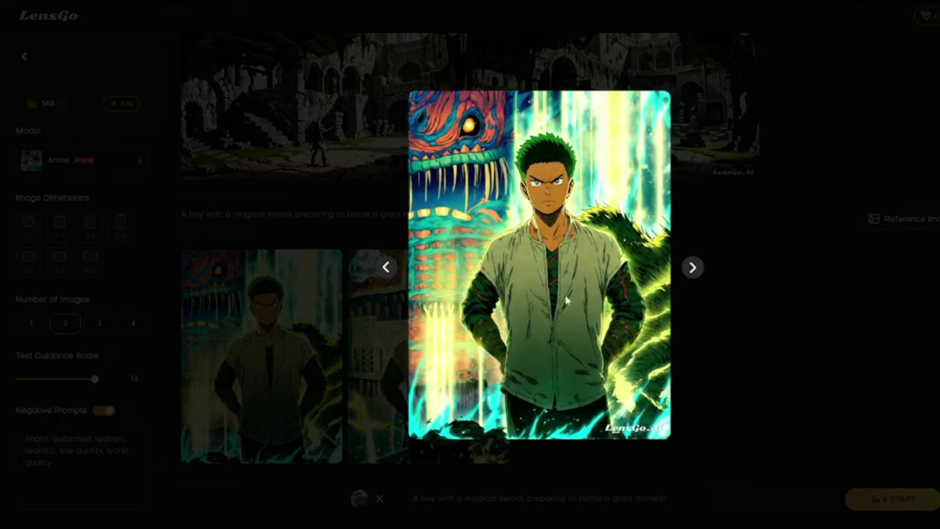
pyautogui.click(692, 268)
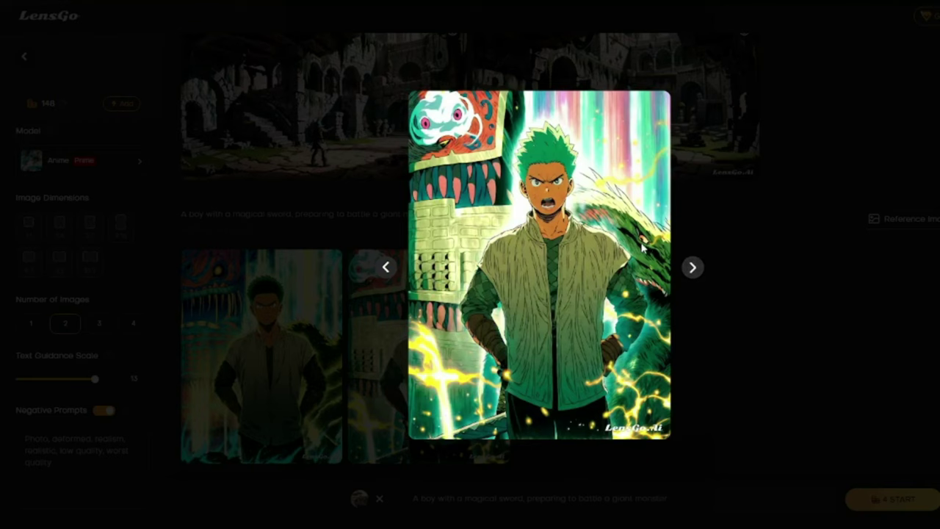
pyautogui.click(340, 449)
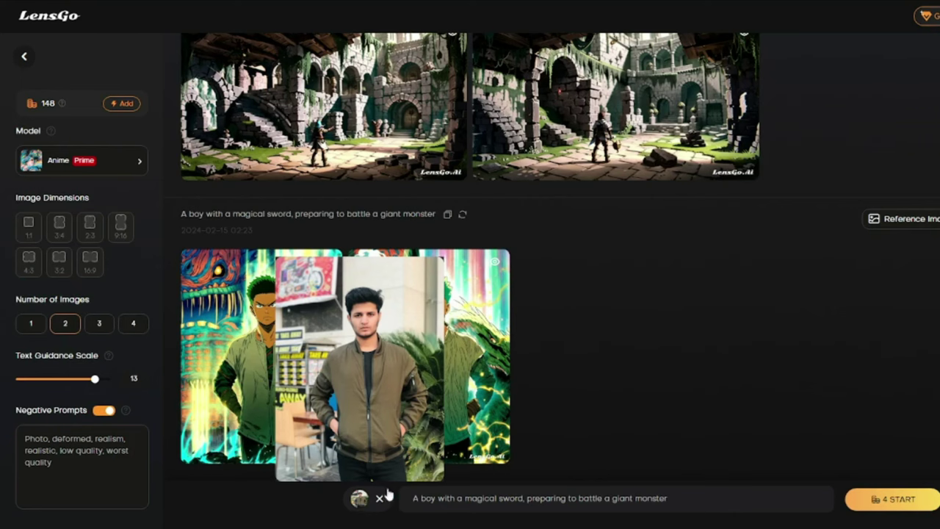
pyautogui.click(489, 403)
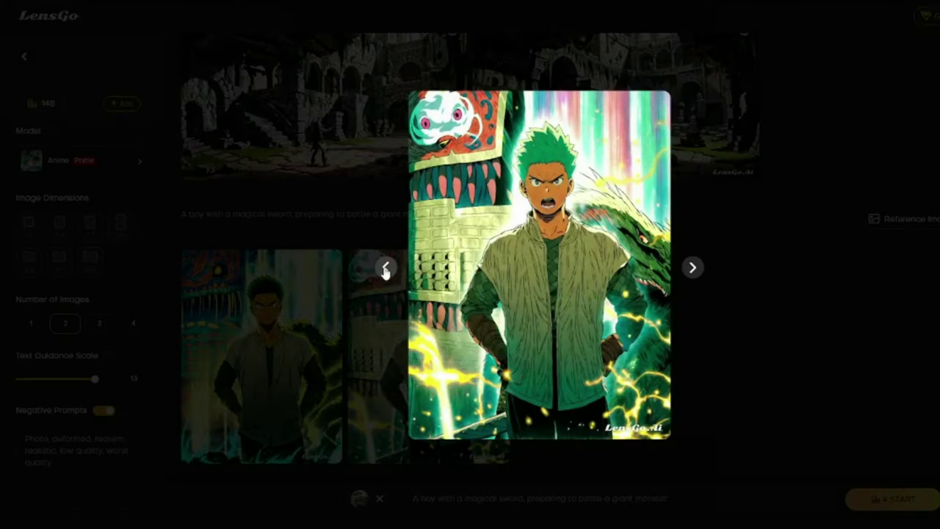
pyautogui.click(385, 267)
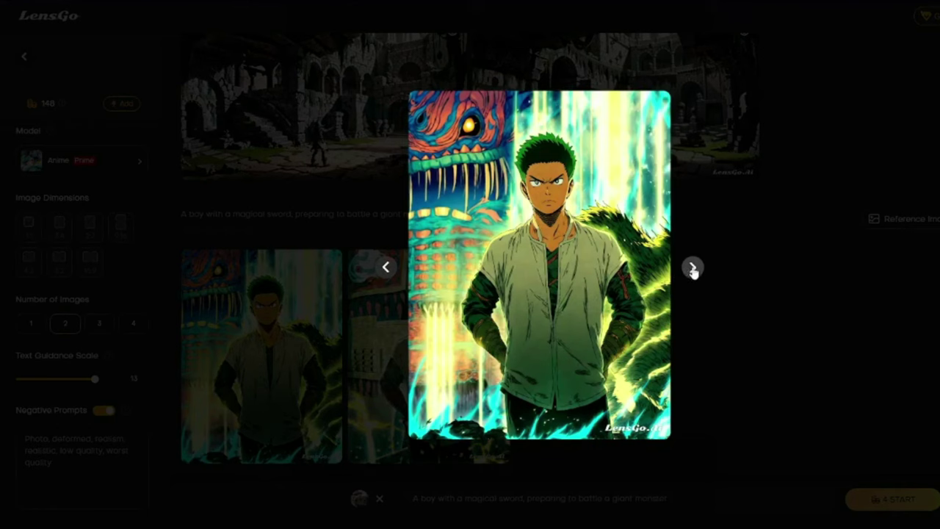
pyautogui.click(693, 270)
pyautogui.click(771, 325)
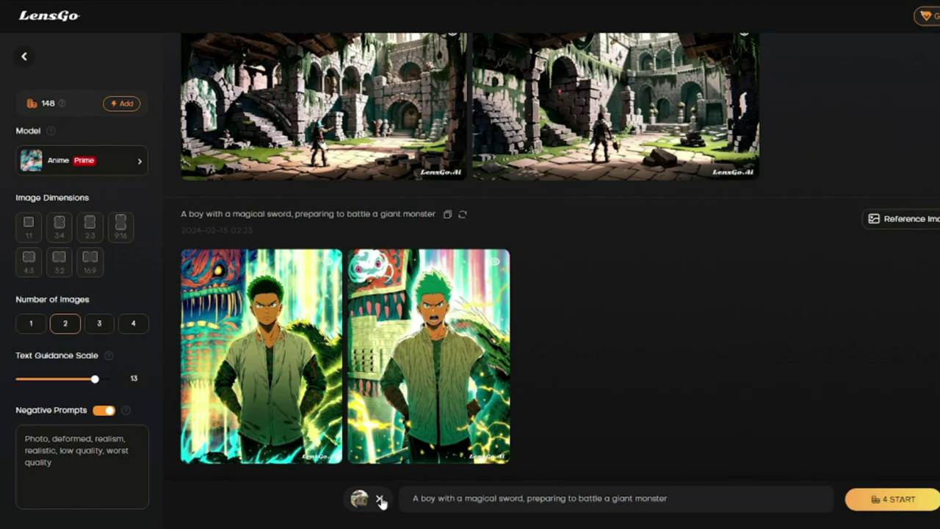
# Switch the image model from the Anime core model to the featured Pixar style model.
pyautogui.click(101, 159)
pyautogui.scroll(-3, 243, 331)
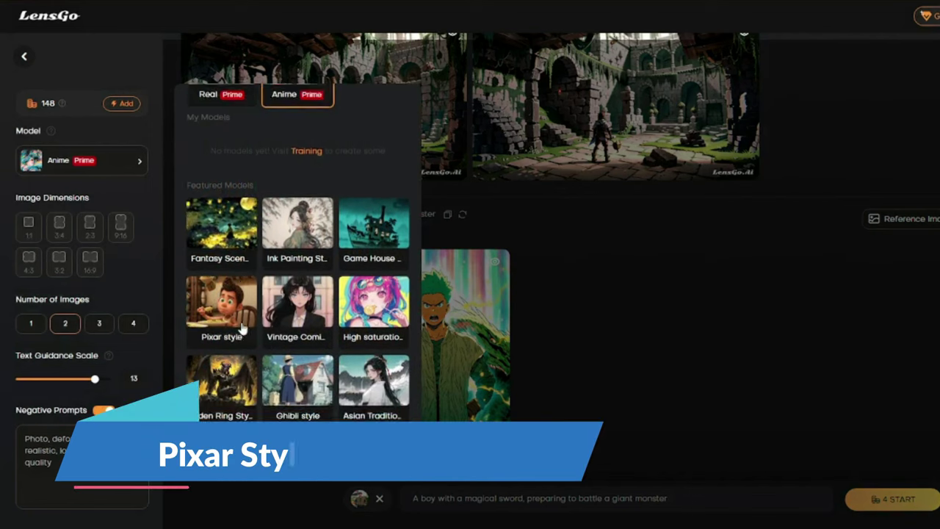
pyautogui.click(224, 279)
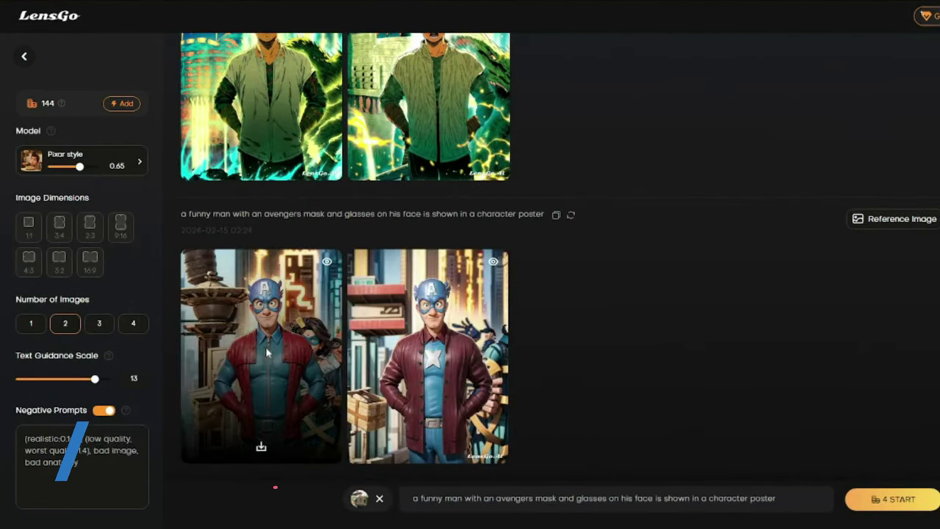
# View both generated masked-hero images at enlarged size, switching between them, then return to the results.
pyautogui.click(265, 354)
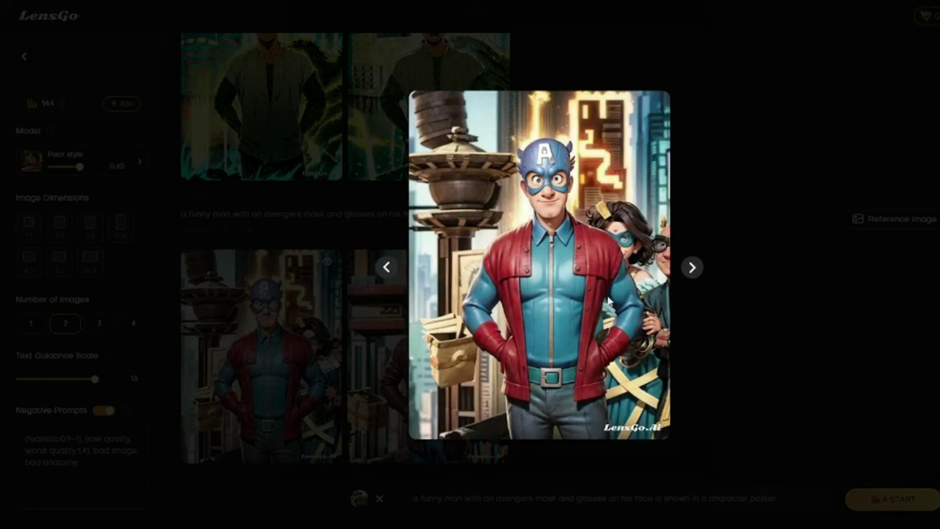
pyautogui.click(736, 319)
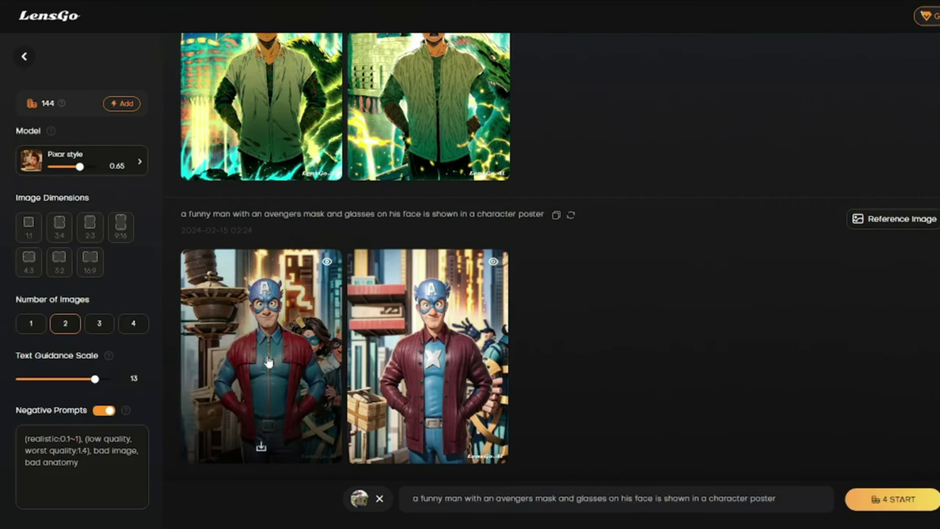
pyautogui.click(192, 360)
pyautogui.click(690, 268)
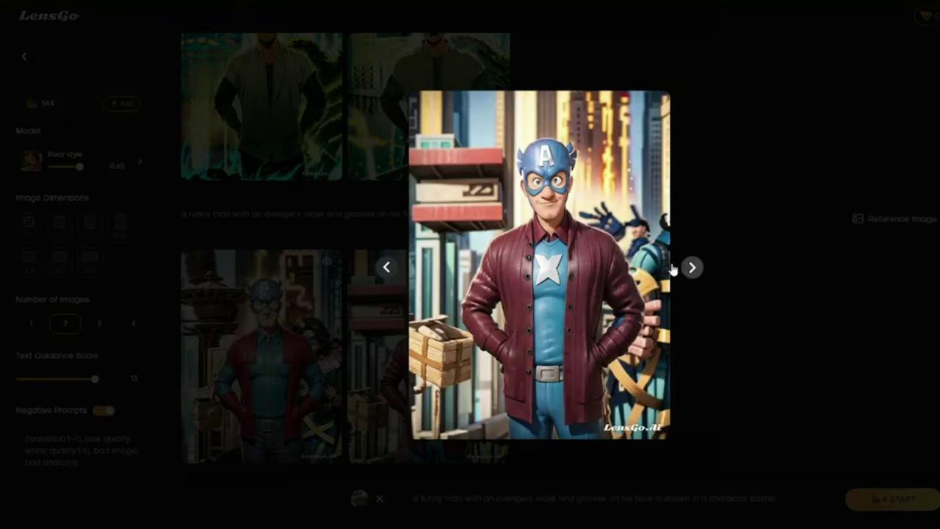
pyautogui.click(386, 269)
pyautogui.click(348, 424)
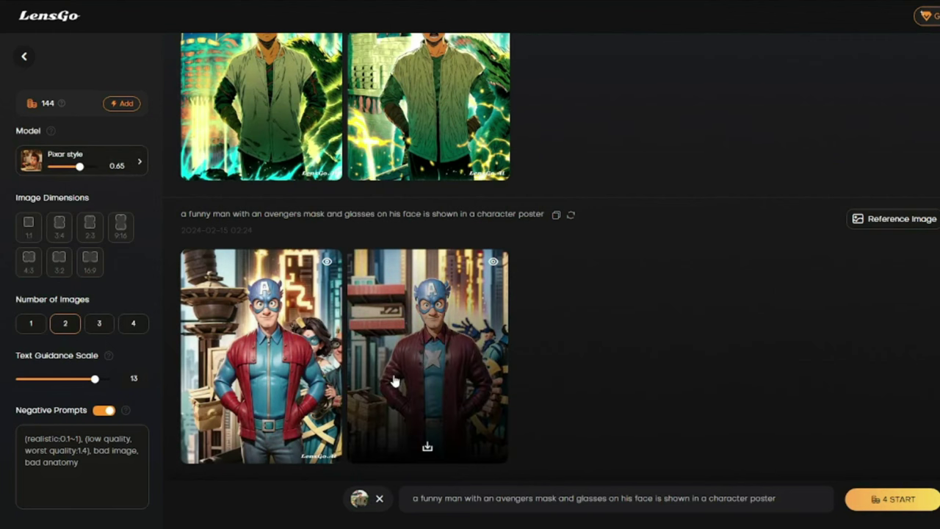
# Look through the available image models, then close the list without choosing another one.
pyautogui.click(139, 163)
pyautogui.scroll(-5, 315, 363)
pyautogui.scroll(5, 321, 365)
pyautogui.click(591, 305)
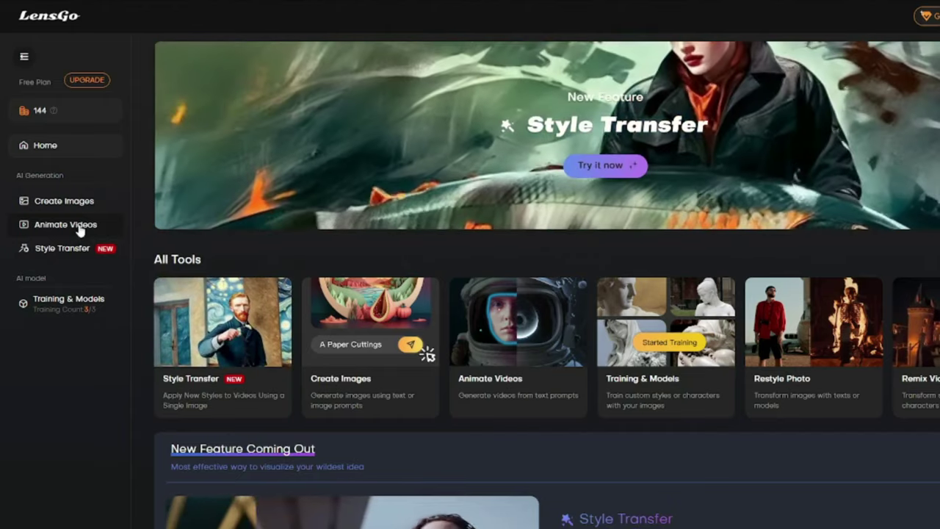
# Open the Animate Videos tool and look through its core and featured models, keeping the Real model.
pyautogui.click(79, 226)
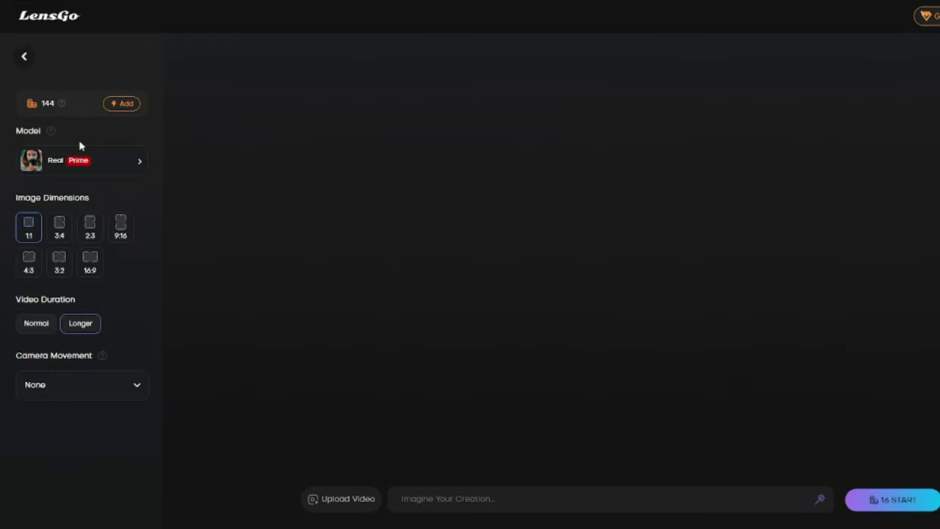
pyautogui.click(122, 164)
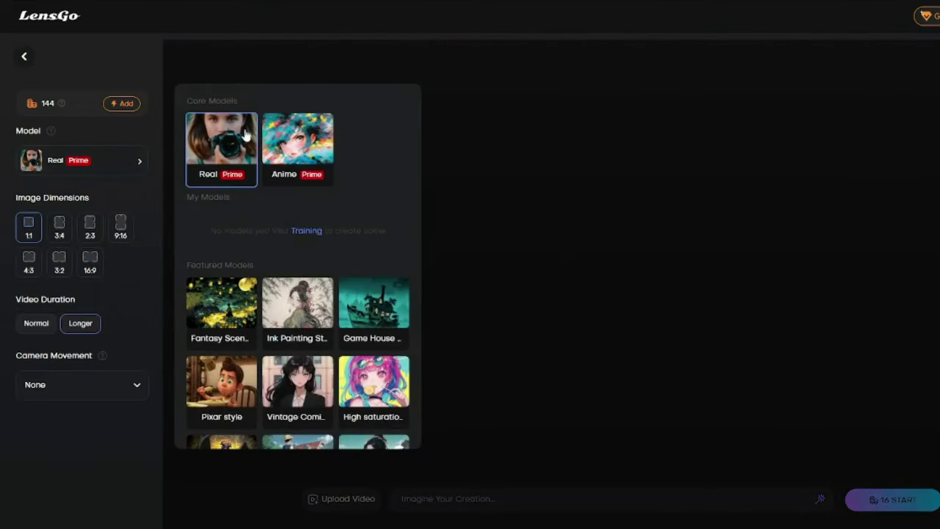
pyautogui.scroll(-1, 309, 330)
pyautogui.scroll(-4, 308, 330)
pyautogui.click(453, 306)
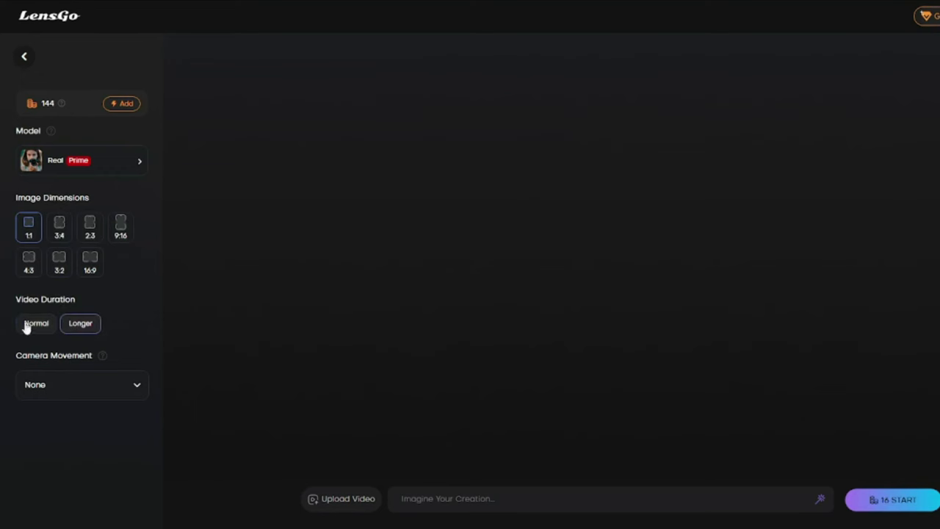
# Review the available camera movement options for the video, then close the list without changing the setting.
pyautogui.click(93, 396)
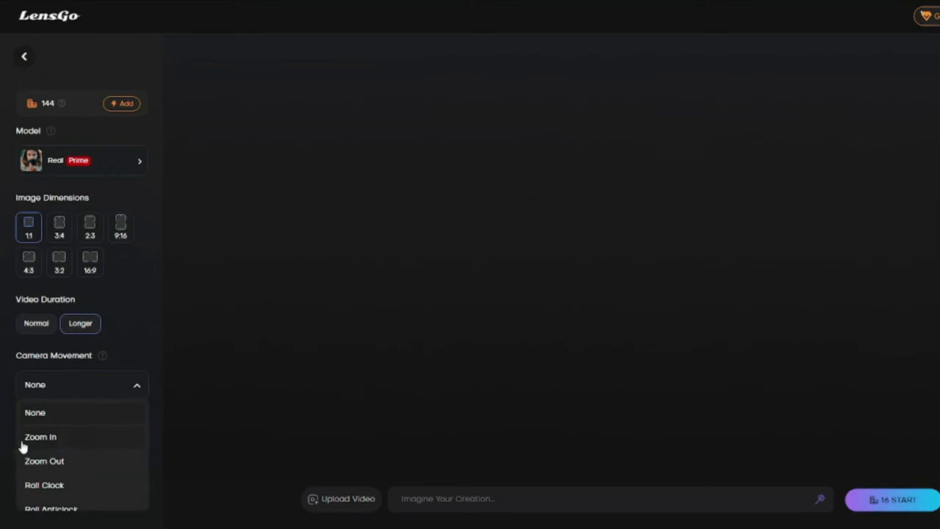
pyautogui.scroll(-1, 73, 459)
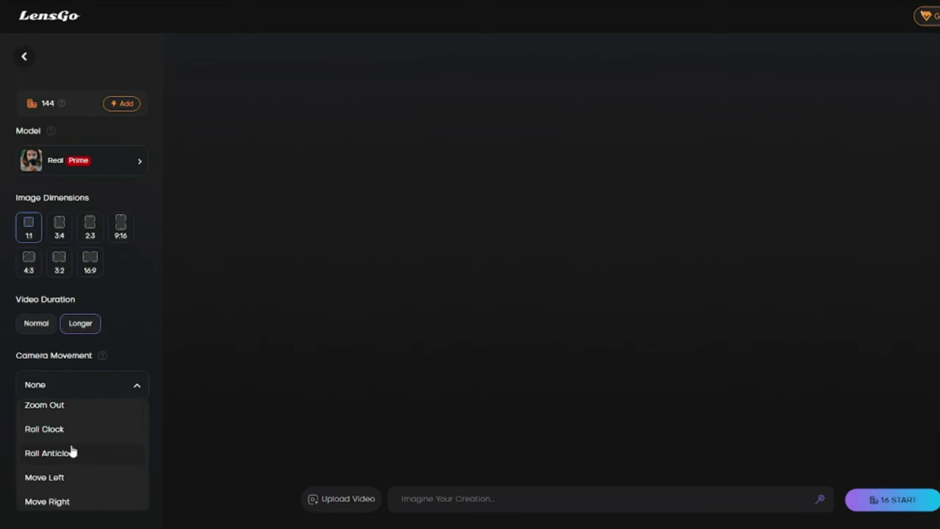
pyautogui.scroll(-1, 73, 456)
pyautogui.scroll(3, 82, 468)
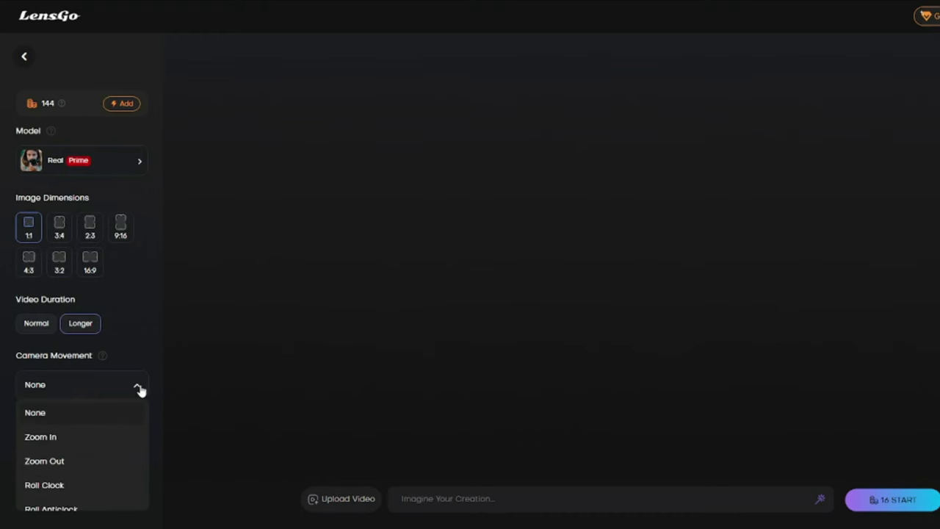
pyautogui.click(218, 197)
# Open the model selection for the video animation.
pyautogui.click(110, 159)
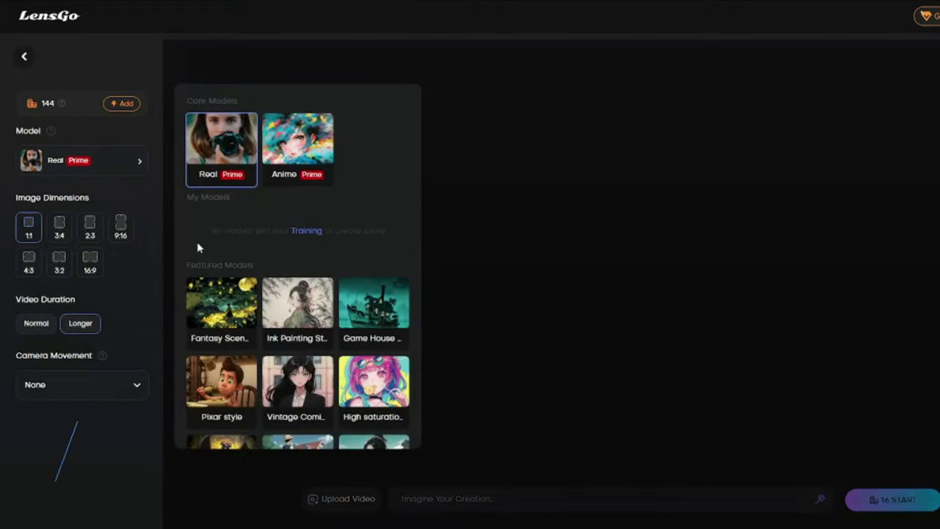